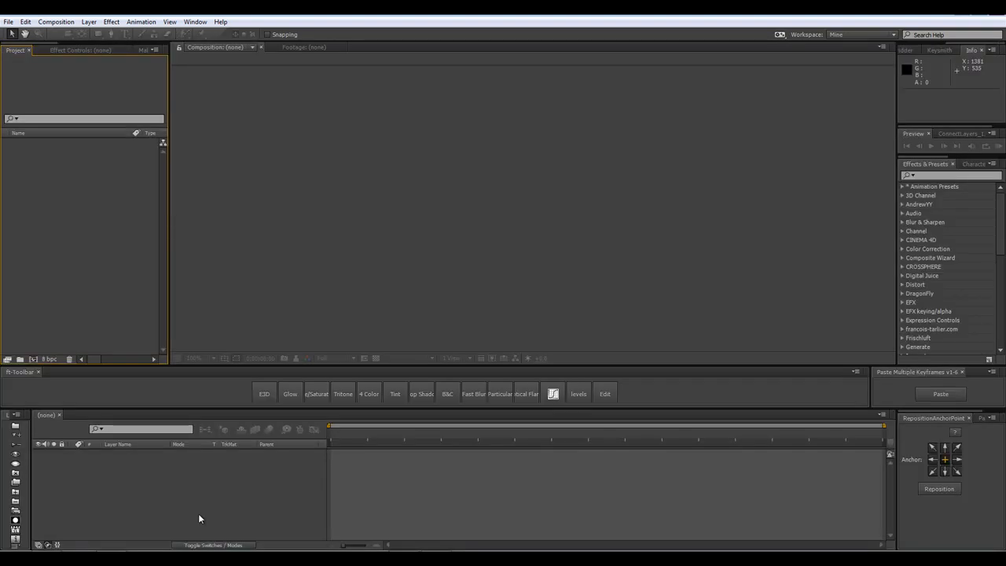
Create a 1280 x 720, 25 fps, ten-second composition named Text.
key(ctrl+n)
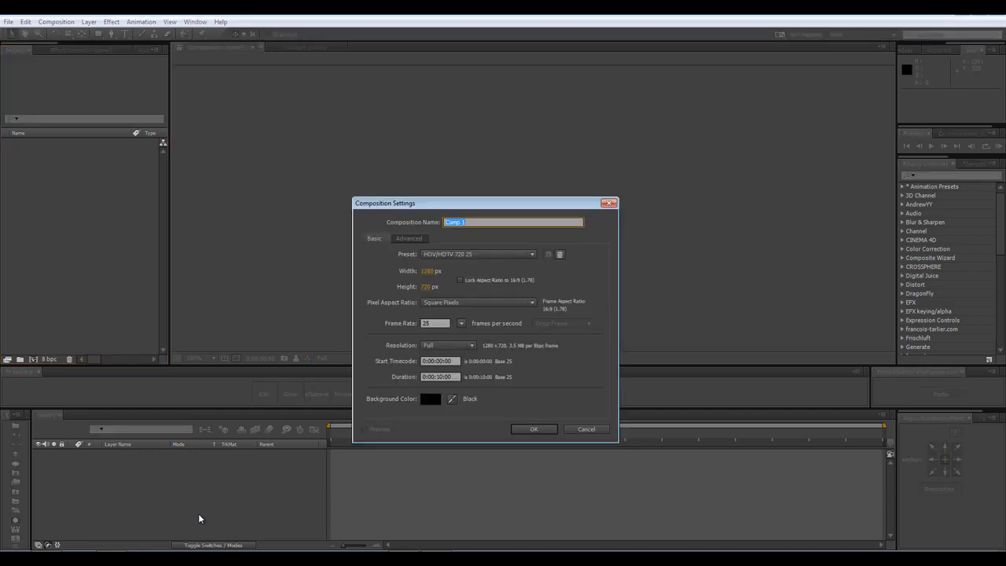
text(Text)
click(531, 429)
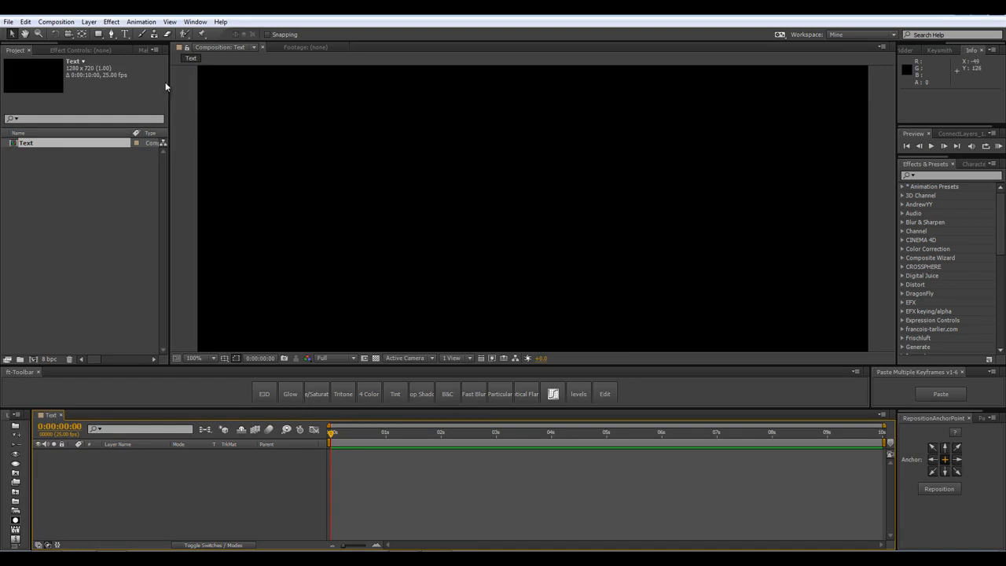
Add a text layer reading SOMETHING in the Text composition.
click(124, 33)
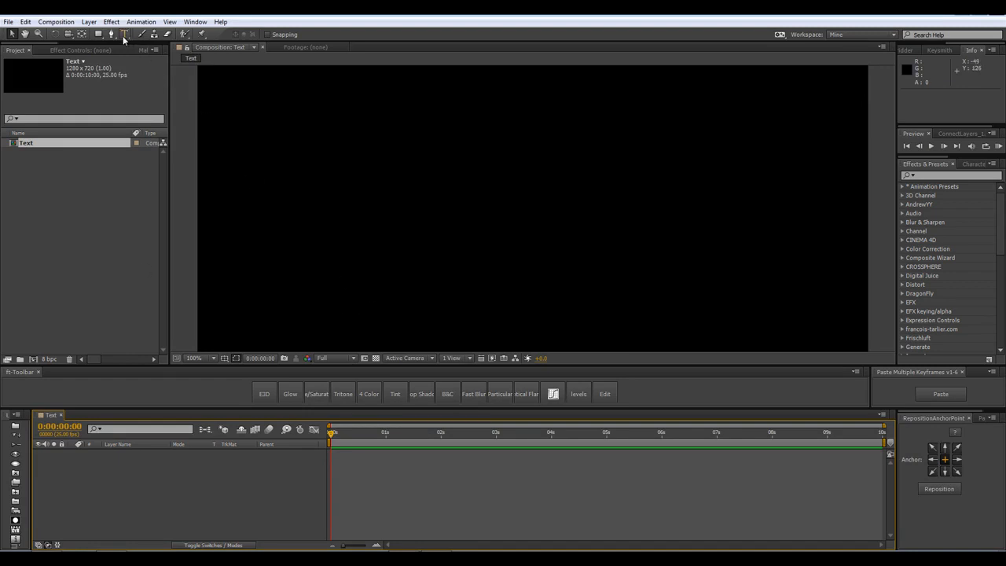
click(372, 229)
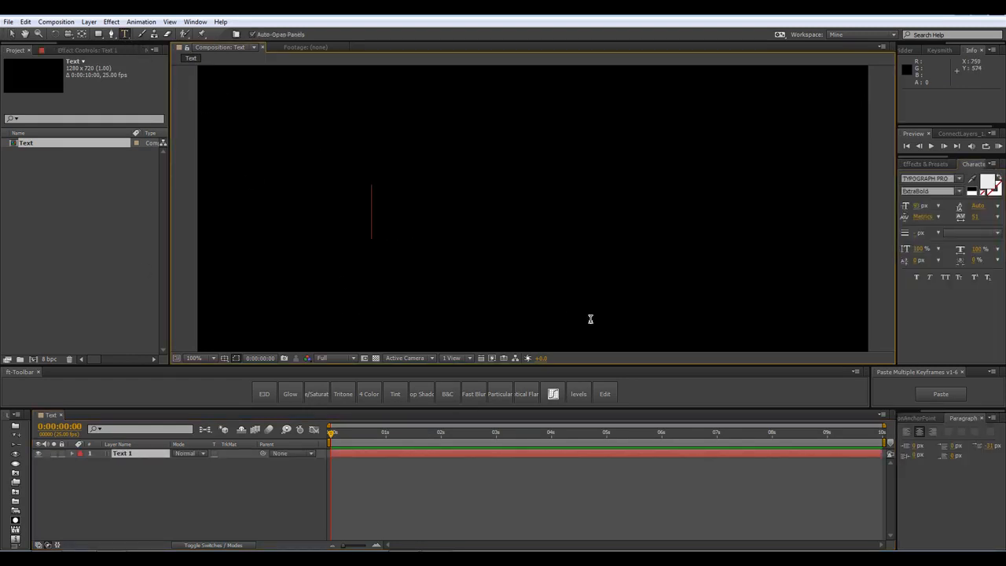
text(SOMETHING)
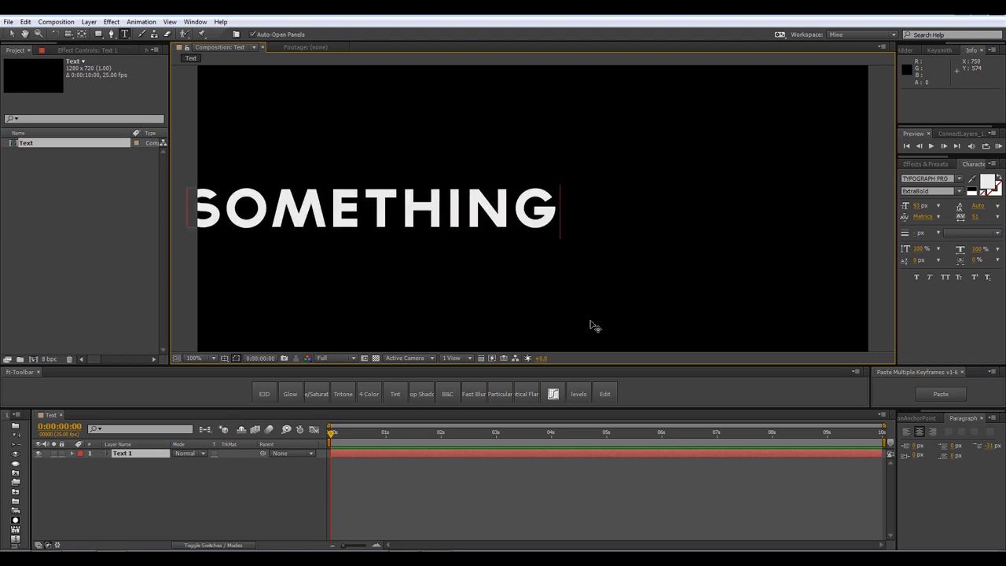
Move the SOMETHING layer toward the middle, reposition its anchor point to the text's centre, and centre the layer in the frame.
click(11, 33)
drag(402, 210, 503, 208)
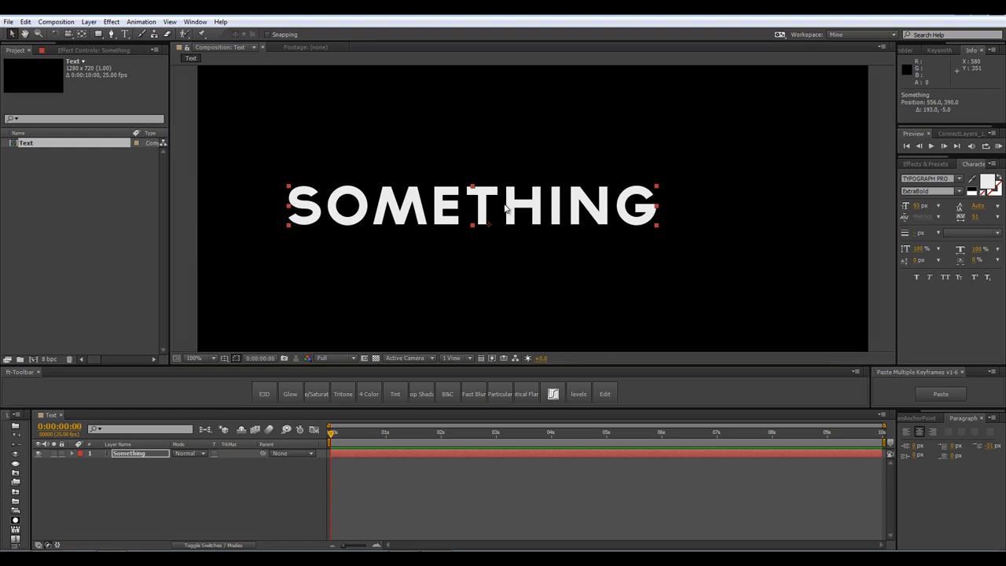
click(923, 420)
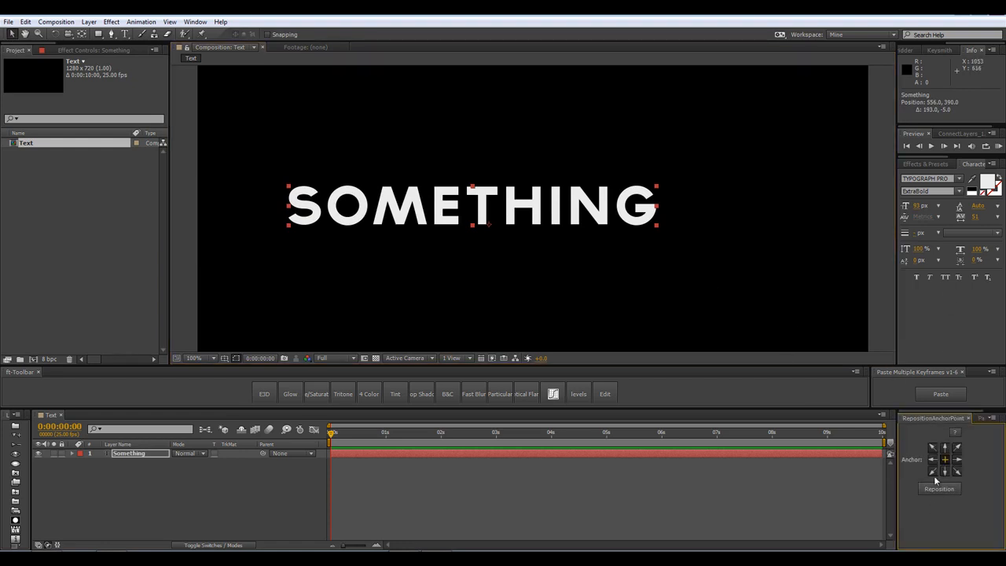
click(955, 497)
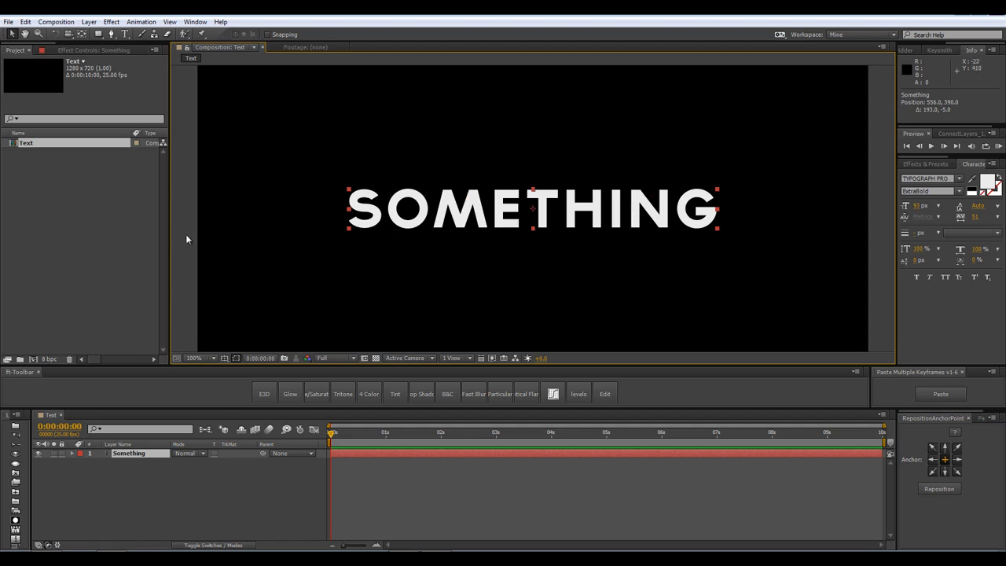
click(171, 485)
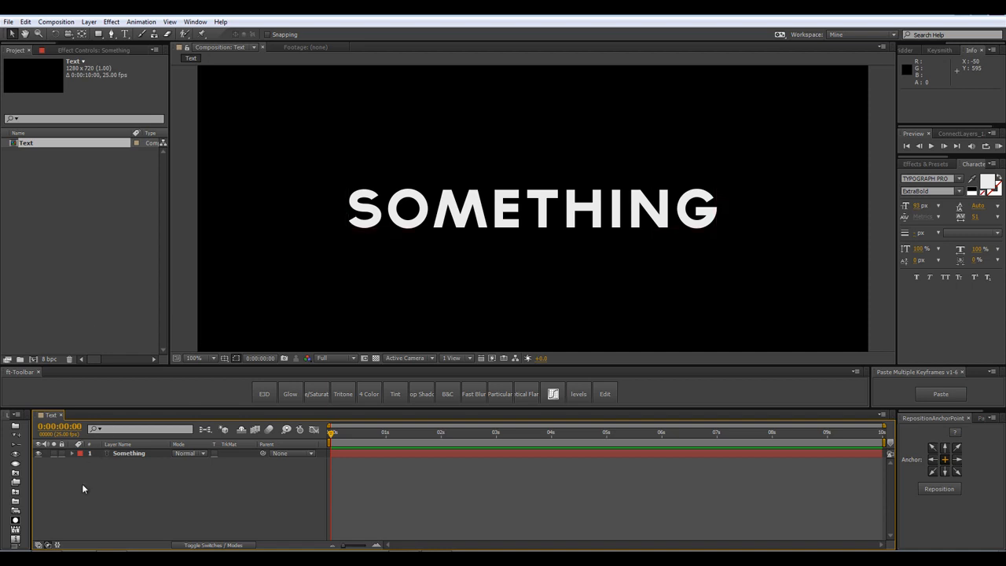
Create a second 1280 x 720, 25 fps, ten-second composition named Map.
key(ctrl+n)
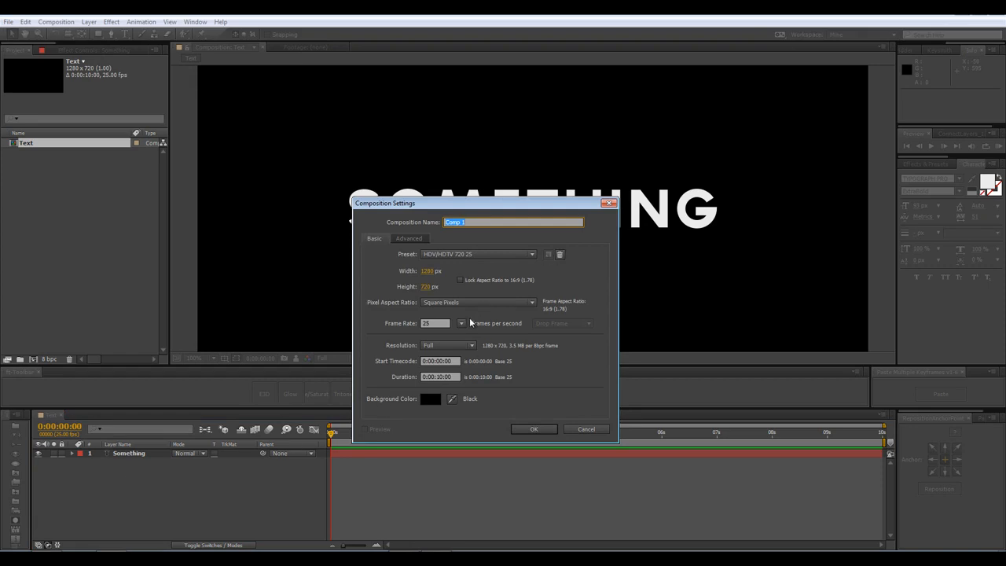
text(Map)
key(Return)
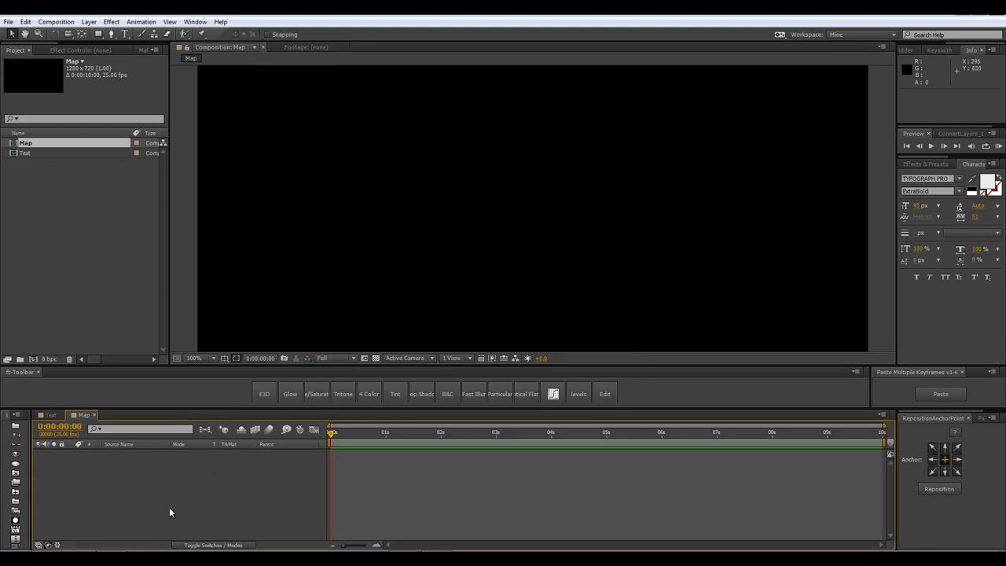
Add a white, composition-sized solid named Fractal to the Map composition.
key(ctrl+y)
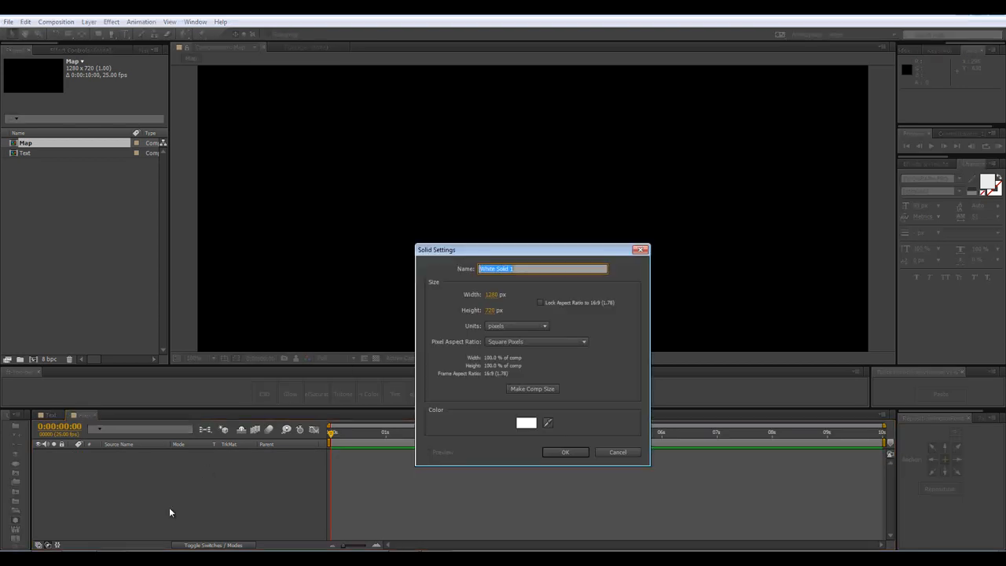
text(Fractal)
click(534, 388)
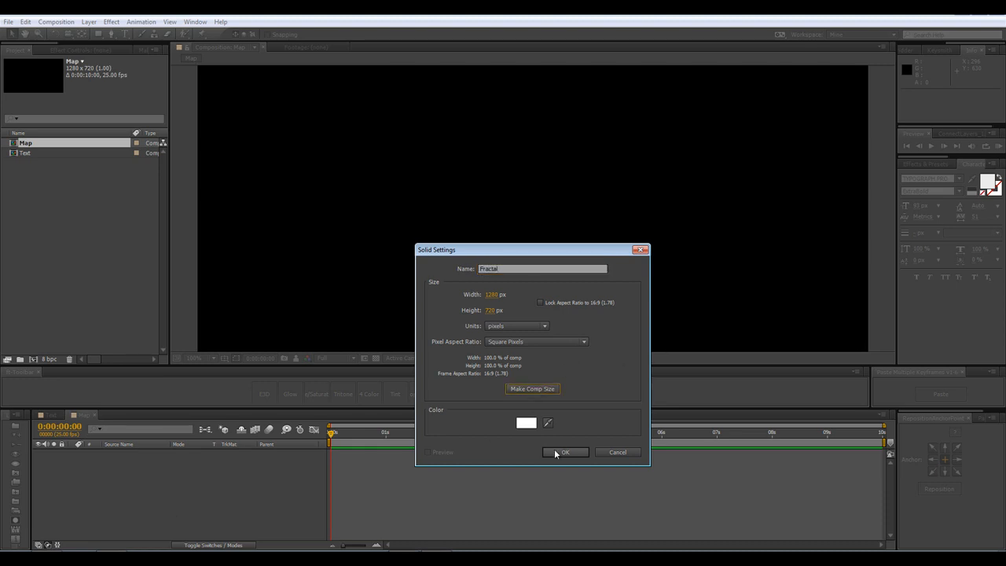
click(561, 454)
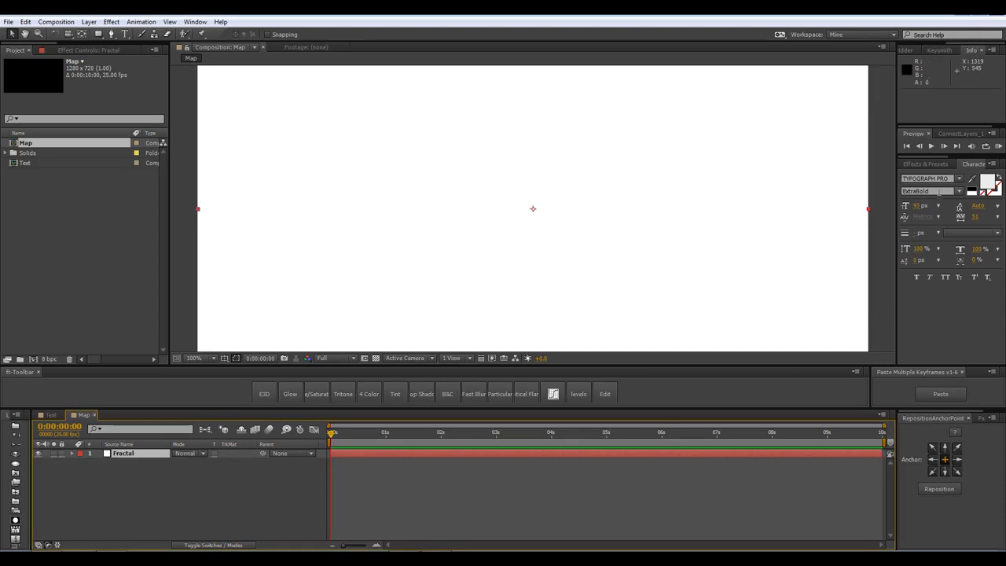
Find the Fractal Noise effect and apply it to the Fractal solid.
click(932, 165)
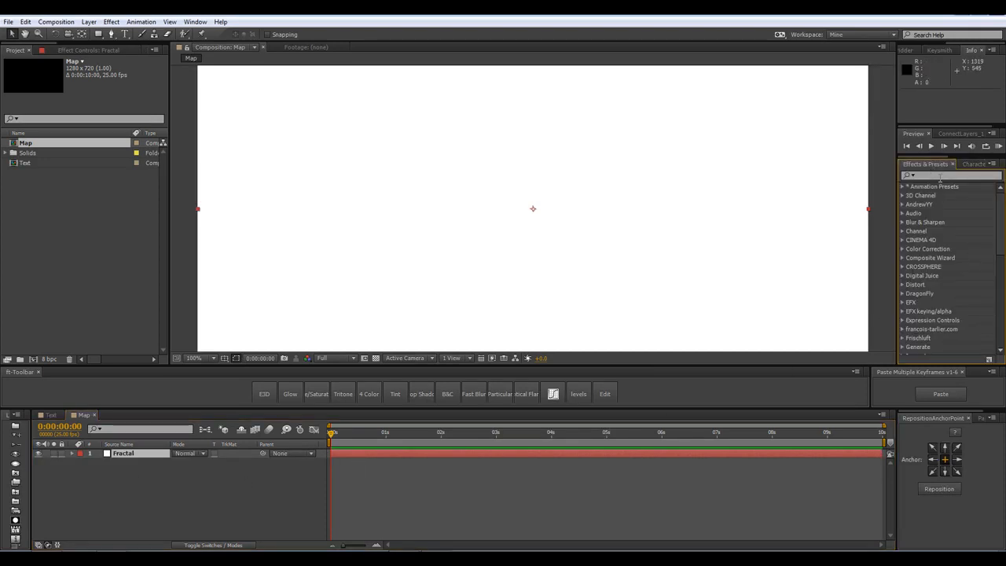
click(938, 176)
text(fractal)
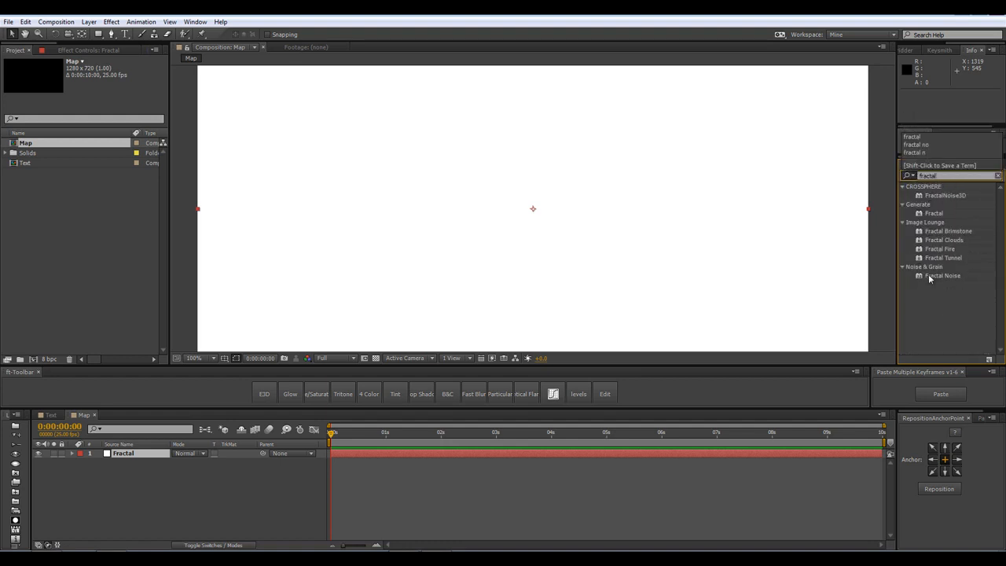
drag(941, 275, 506, 288)
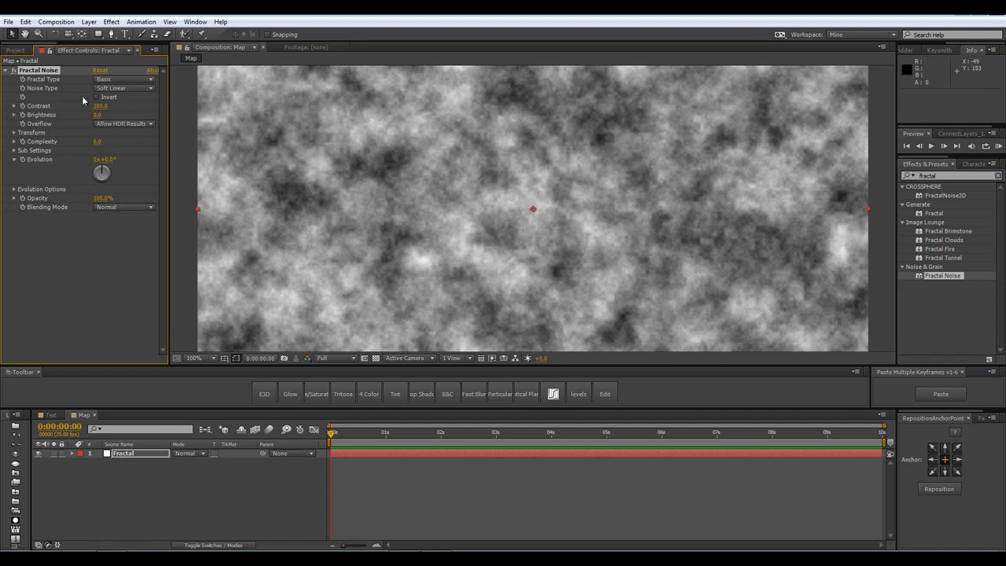
Set the Fractal Noise type to Block with a complexity of 3, and clear the effects search.
click(103, 87)
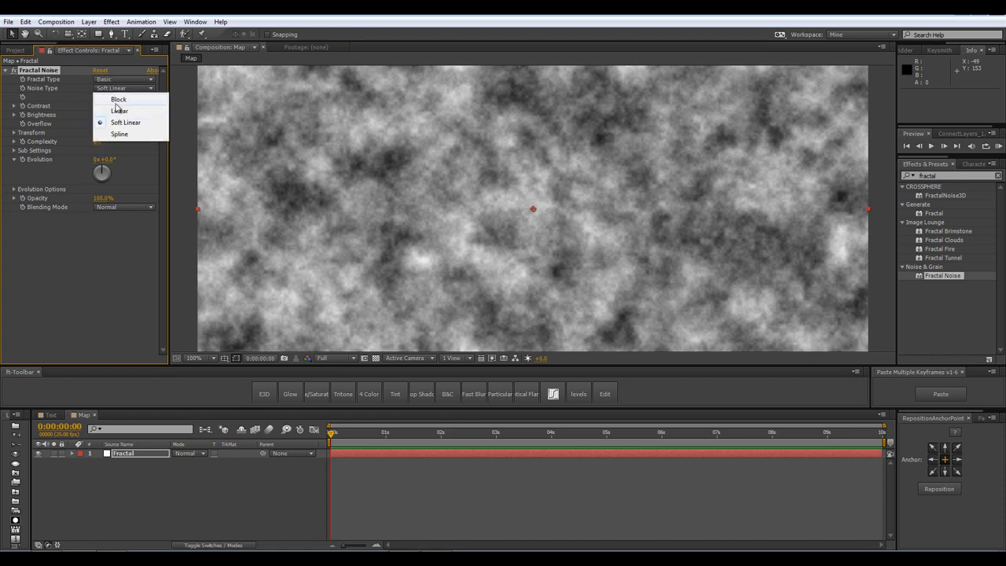
click(115, 107)
click(96, 142)
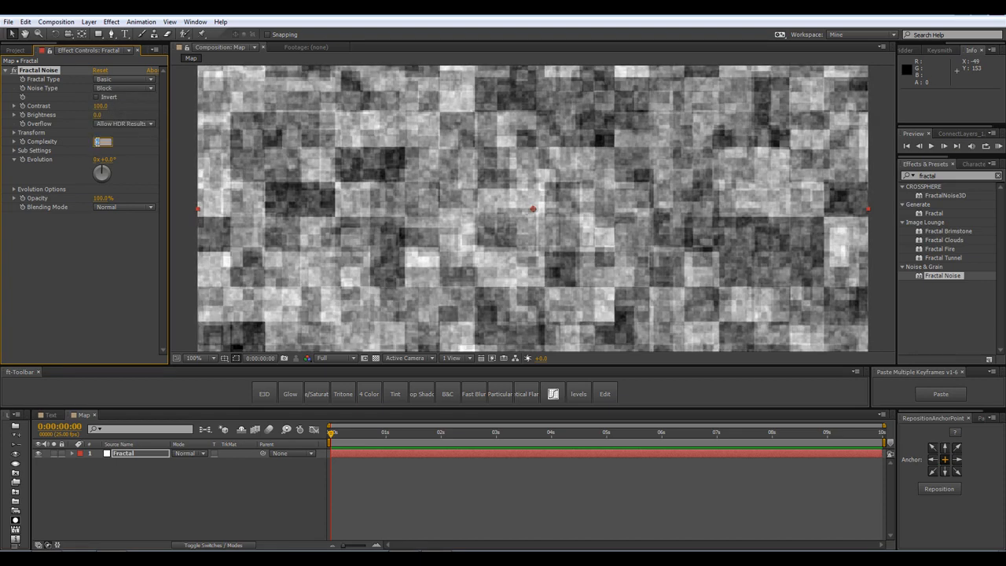
key(Return)
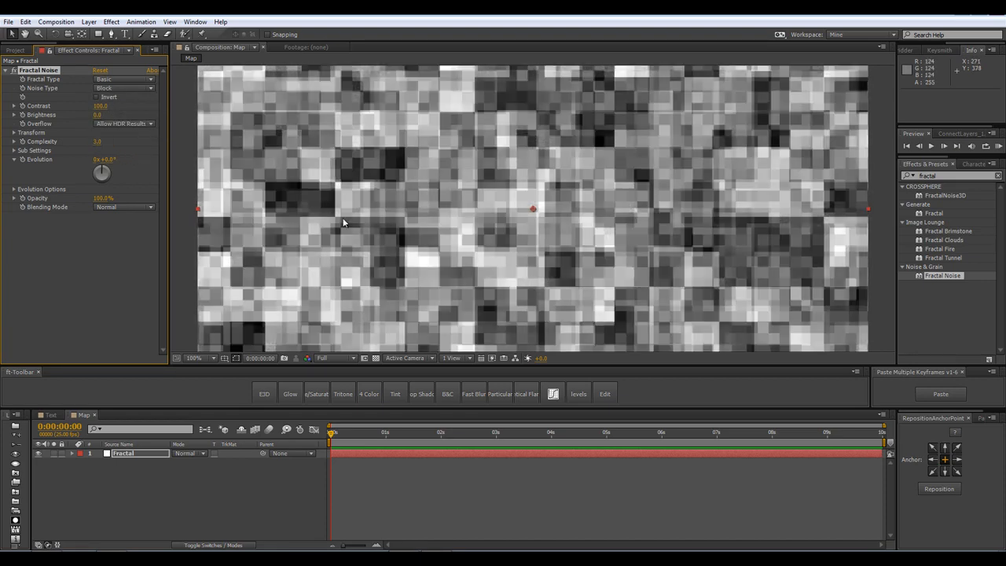
click(998, 176)
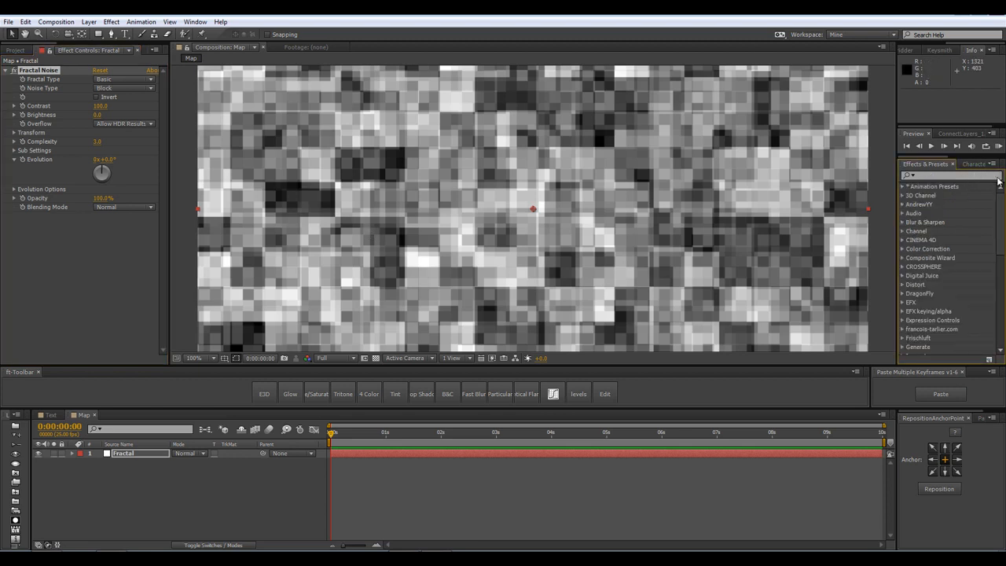
Set the Fractal Noise transform scale to 130.
click(14, 133)
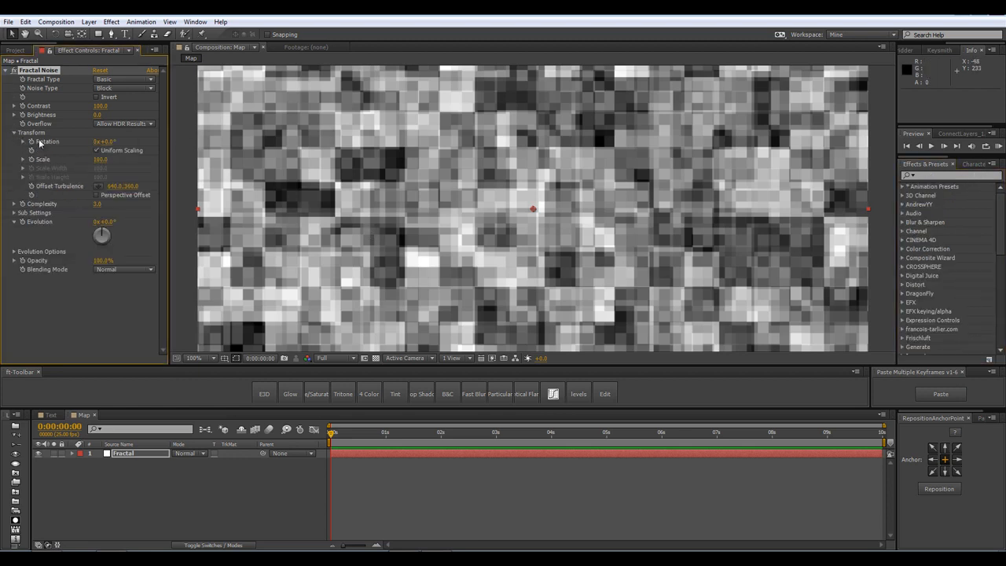
click(103, 160)
text(130)
key(Return)
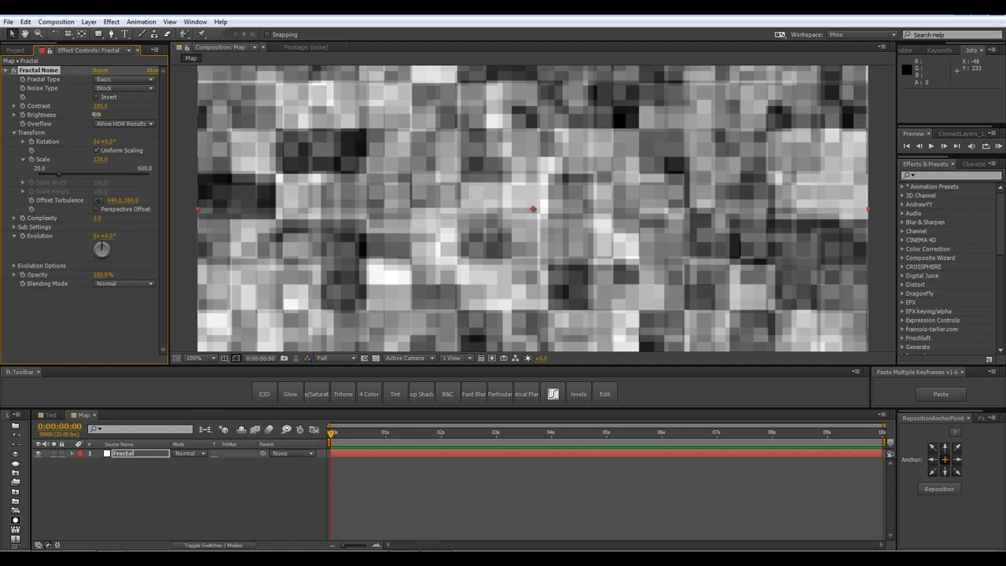
Raise the Fractal Noise contrast to 121 and lower its brightness to -16.
drag(96, 115, 117, 113)
scroll(384, 247, down, 1)
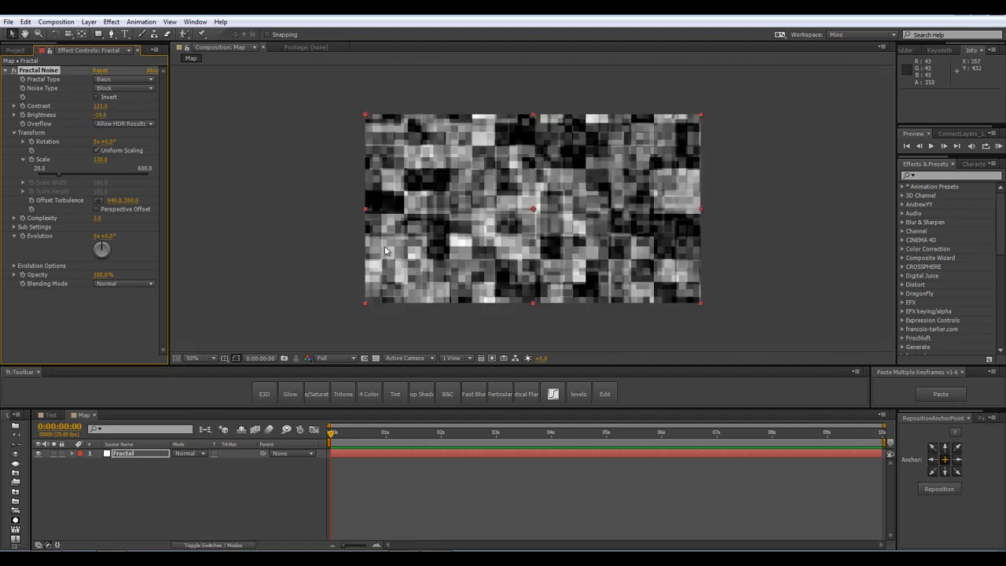
click(341, 254)
scroll(341, 256, up, 1)
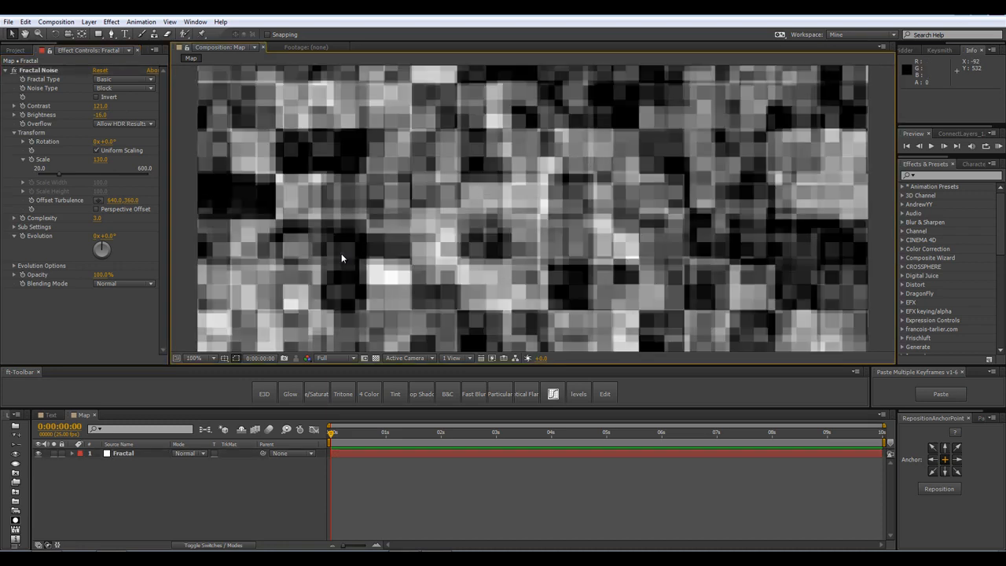
Create a third 1280 x 720, 25 fps, ten-second composition named Base.
click(121, 522)
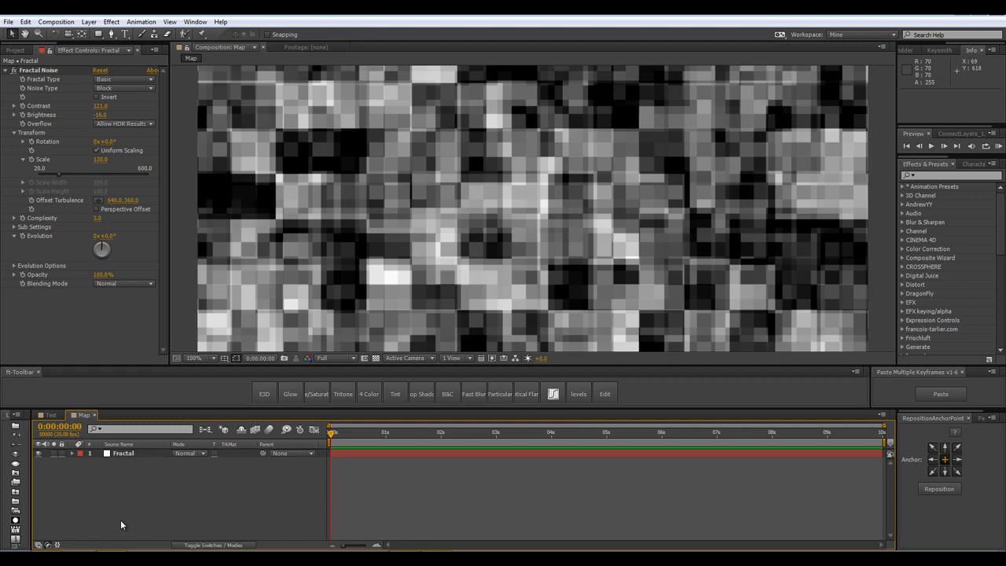
key(ctrl+n)
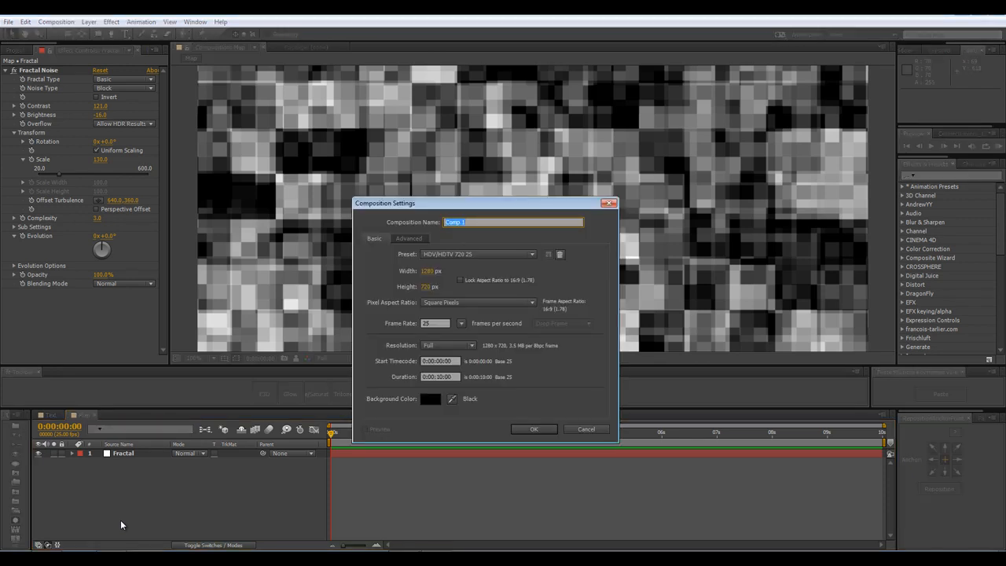
text(Base)
click(528, 429)
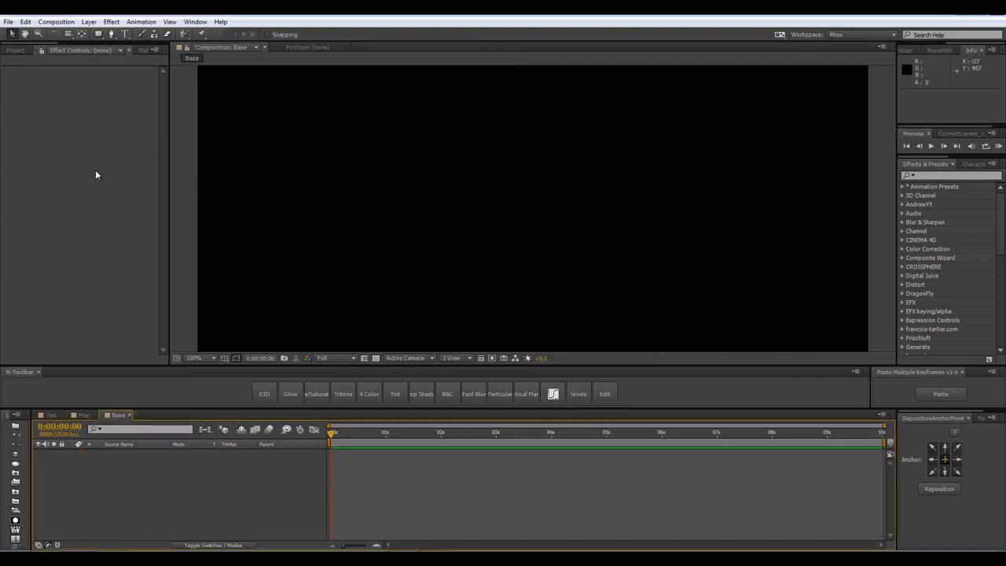
Place the Text and Map compositions in Base with Text above Map, and hide the Map layer.
click(14, 51)
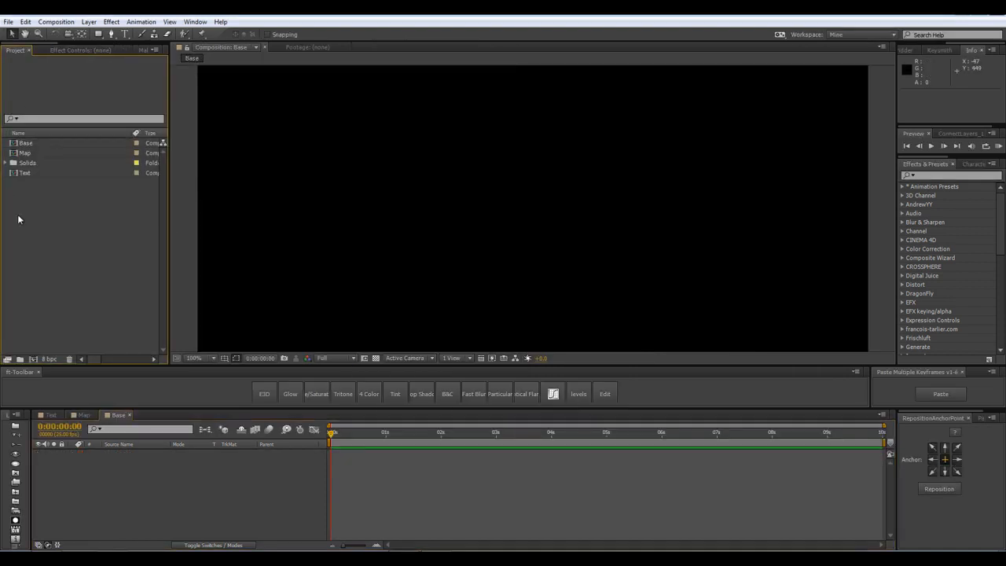
click(35, 173)
ctrl+click(36, 154)
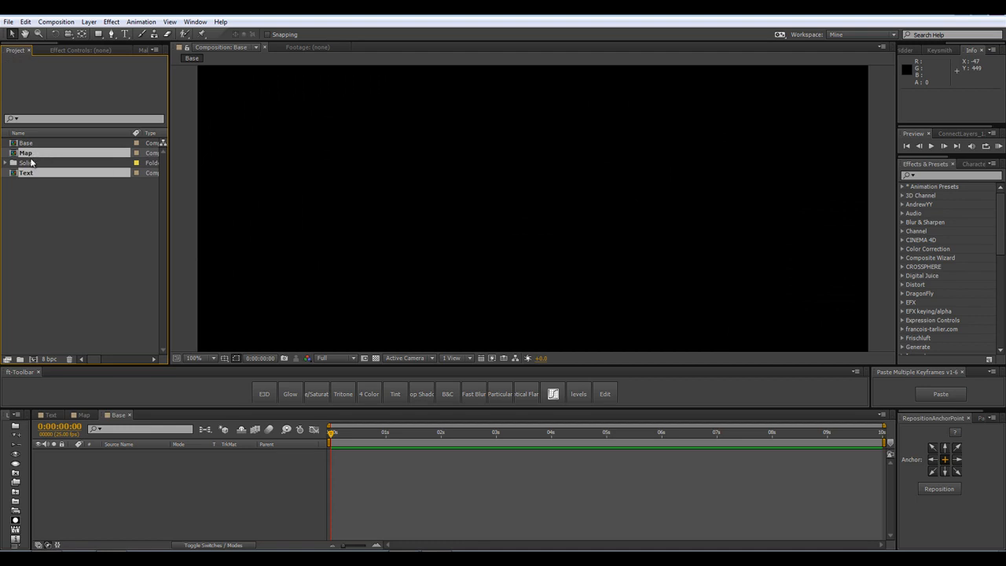
drag(31, 170, 109, 479)
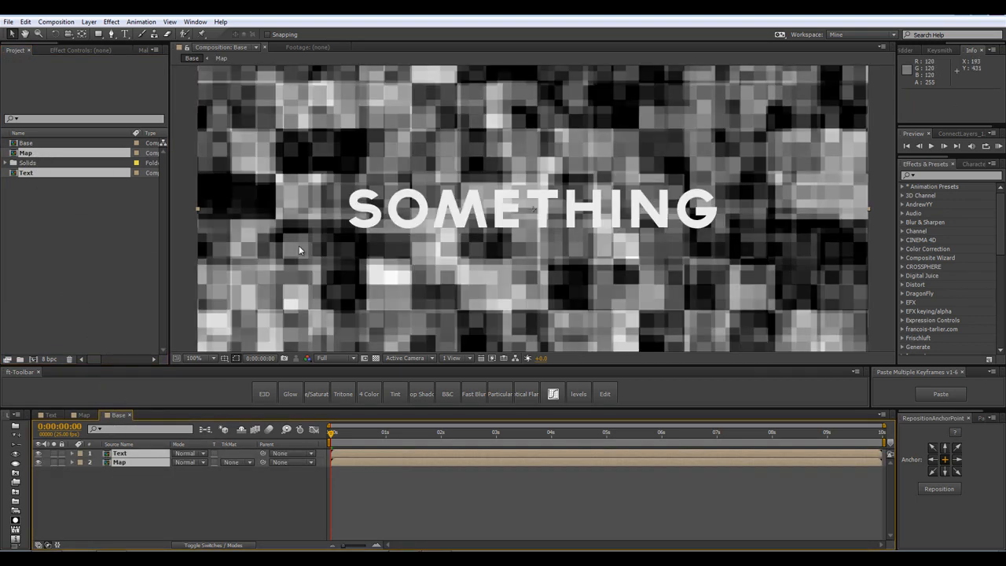
scroll(298, 247, down, 1)
click(299, 247)
scroll(298, 247, up, 1)
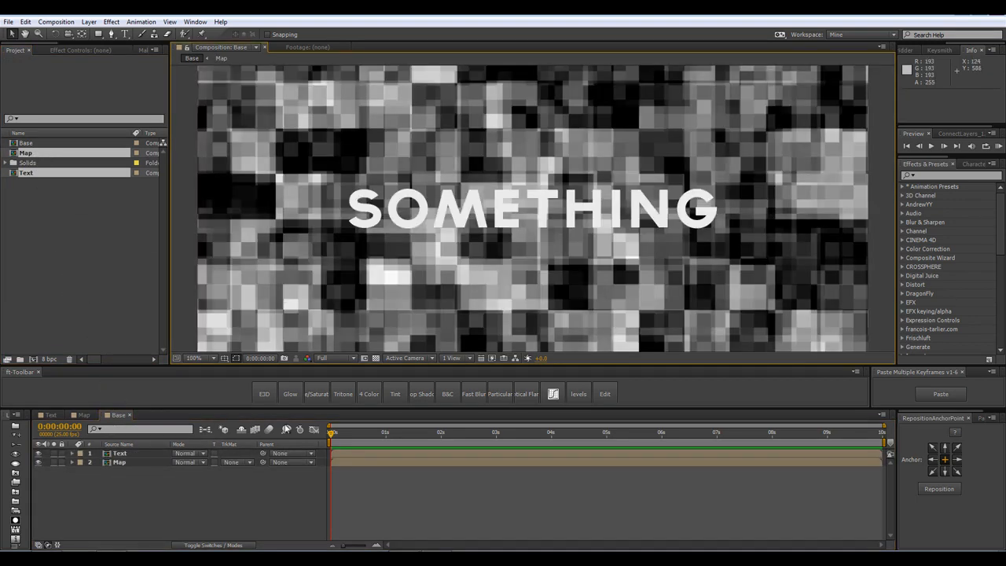
click(38, 462)
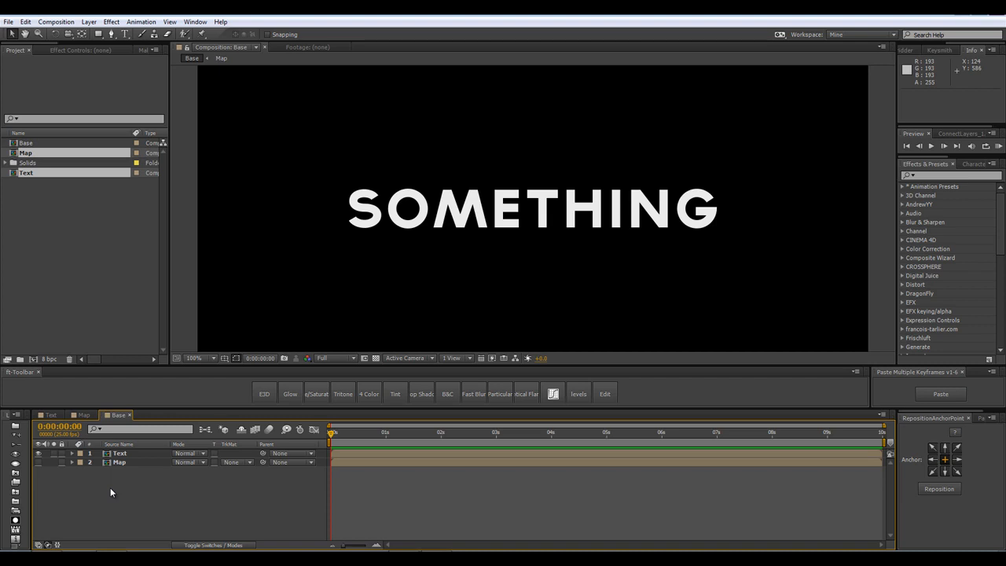
Add an adjustment layer above Text in the Base composition and name it Time Displacement.
key(ctrl+alt+y)
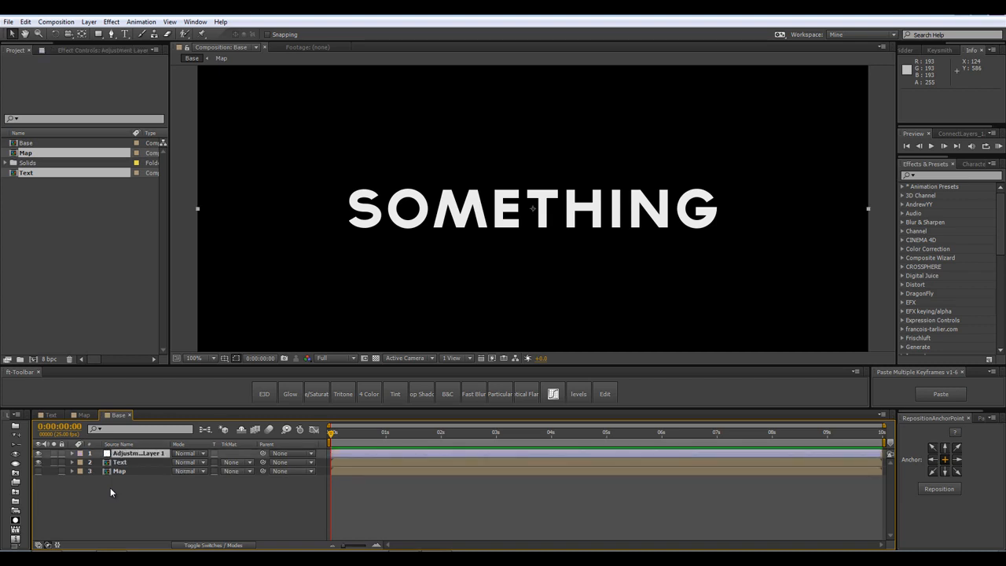
key(ctrl+shift+y)
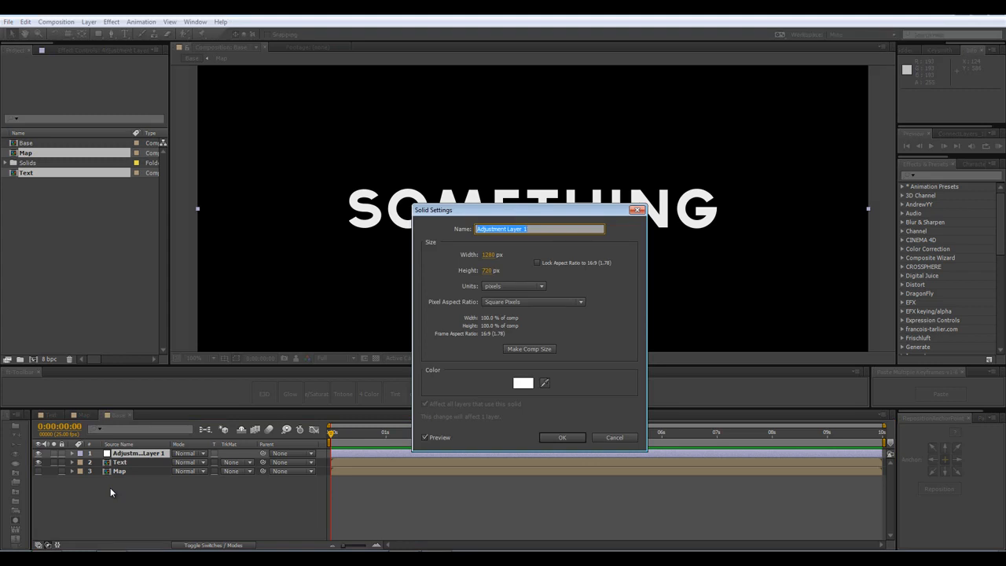
text(Time Displacement)
key(Return)
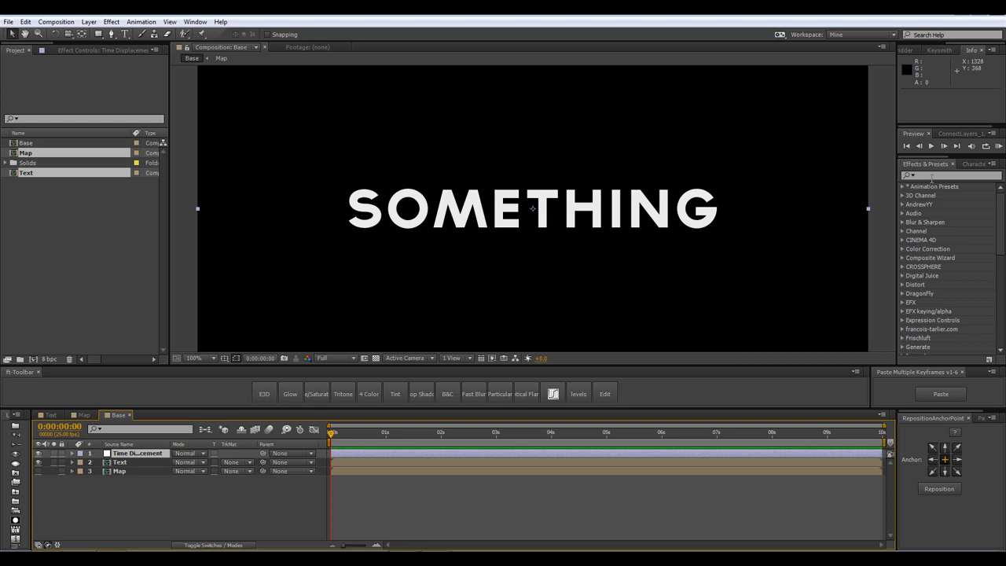
Apply the Time Displacement effect to the adjustment layer and use the Map layer as its time displacement layer.
click(931, 178)
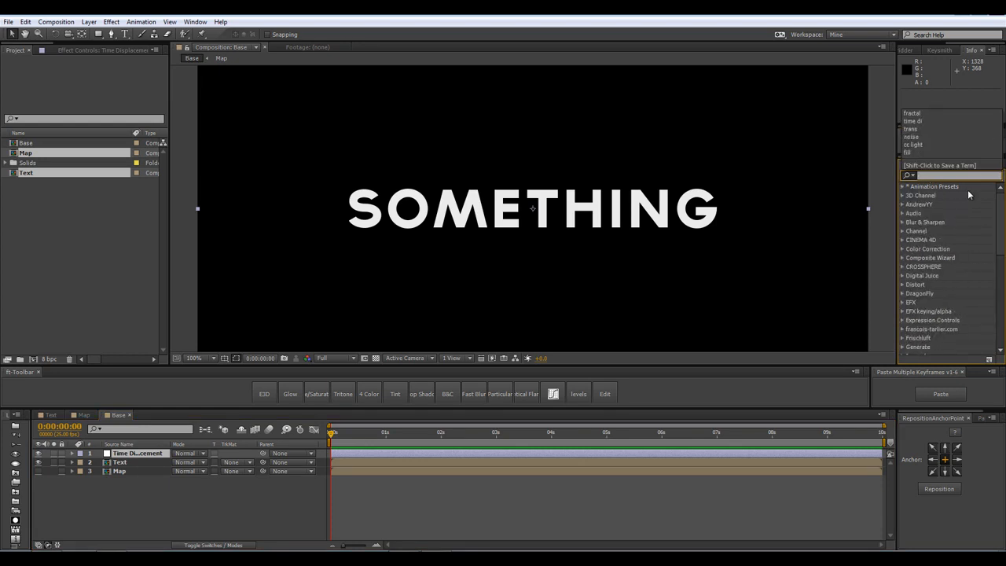
text(time d)
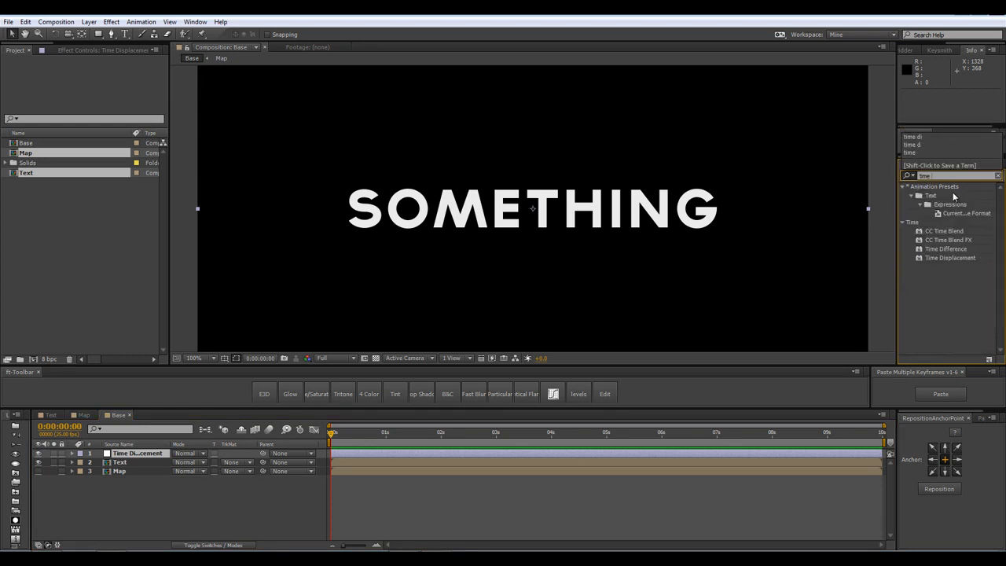
drag(950, 204, 360, 165)
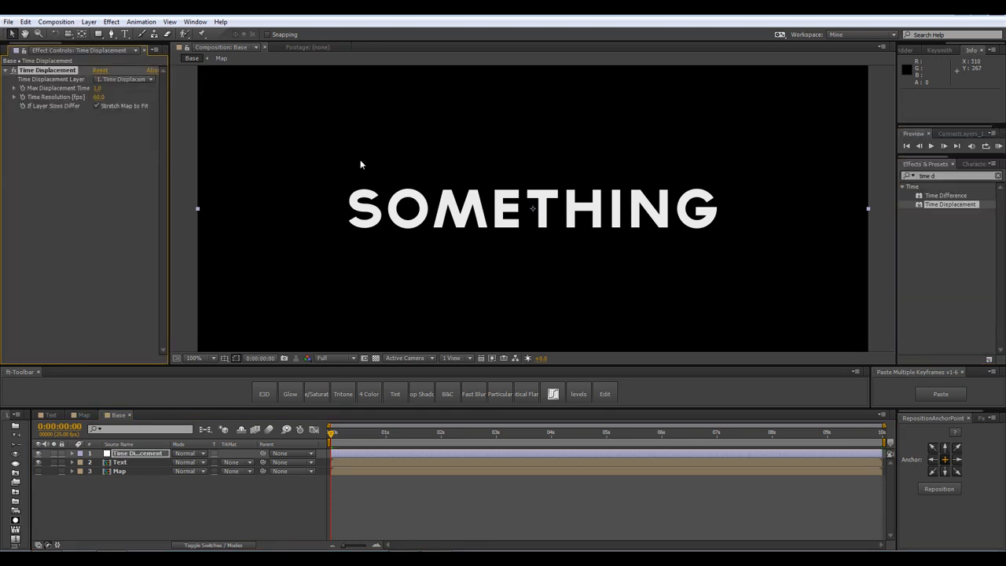
click(106, 81)
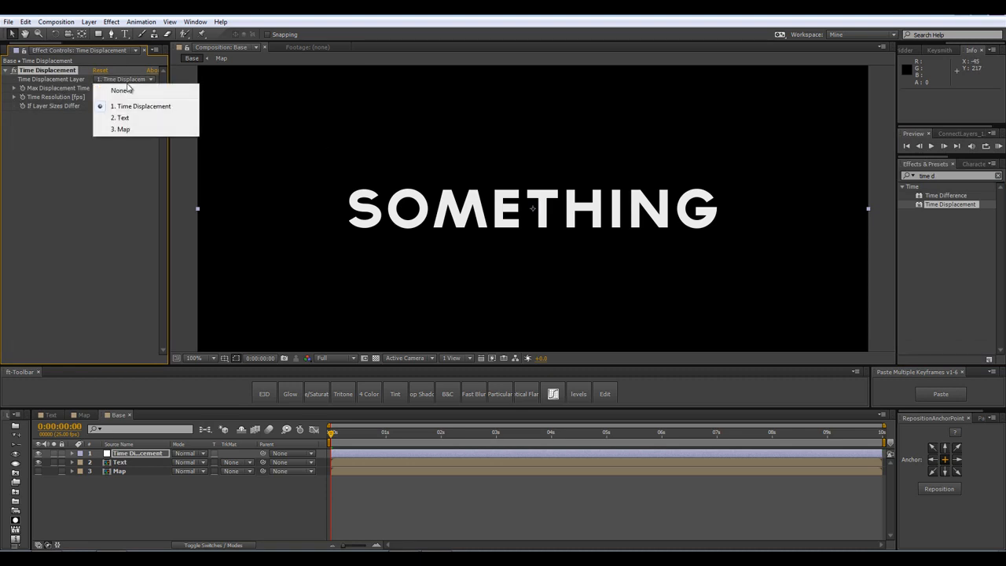
click(118, 130)
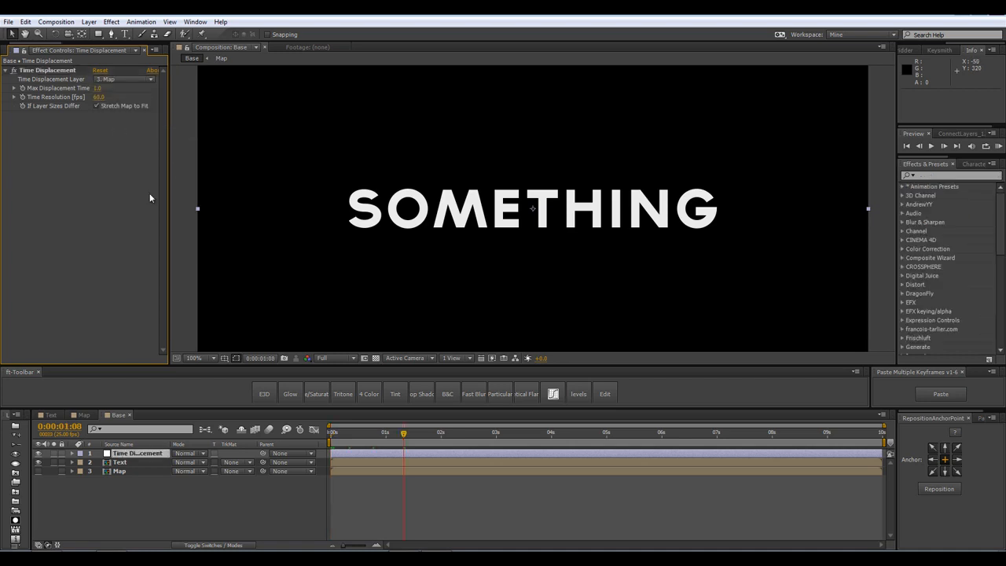
Set the Time Displacement effect's time resolution to 1 fps.
click(100, 98)
text(1)
key(Return)
click(374, 438)
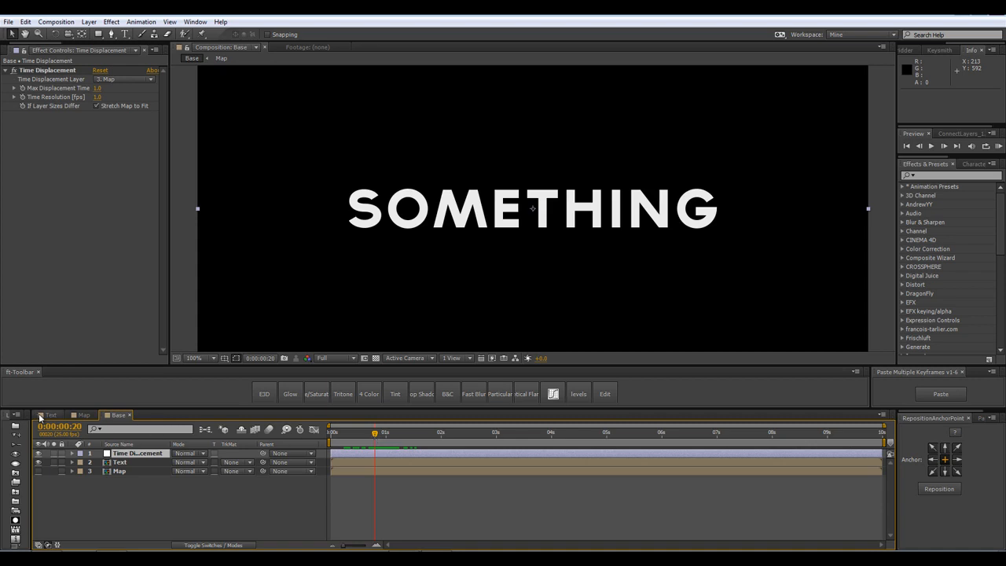
In the Text composition, trim the start of the Something layer to the 1-second mark.
click(40, 417)
click(378, 437)
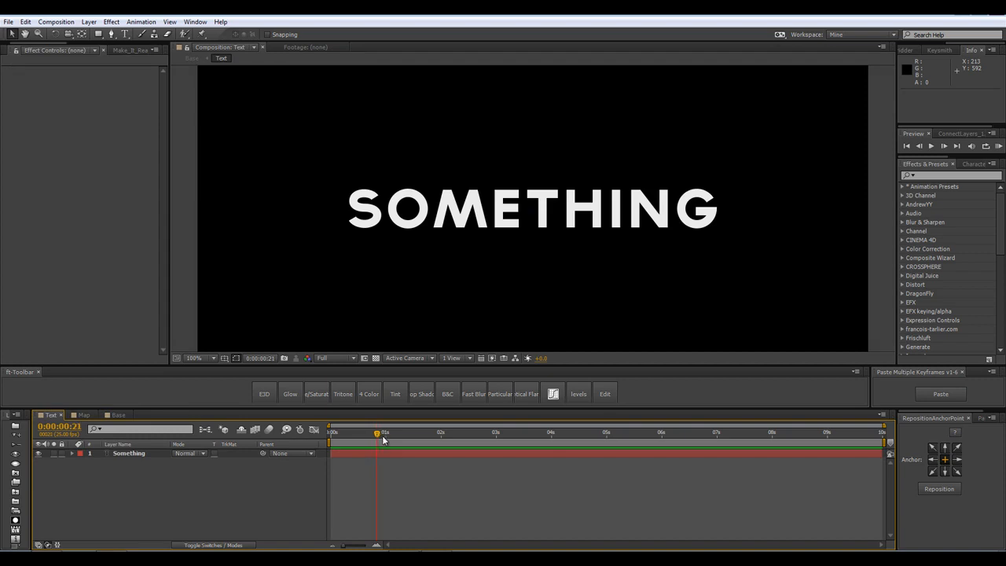
click(385, 438)
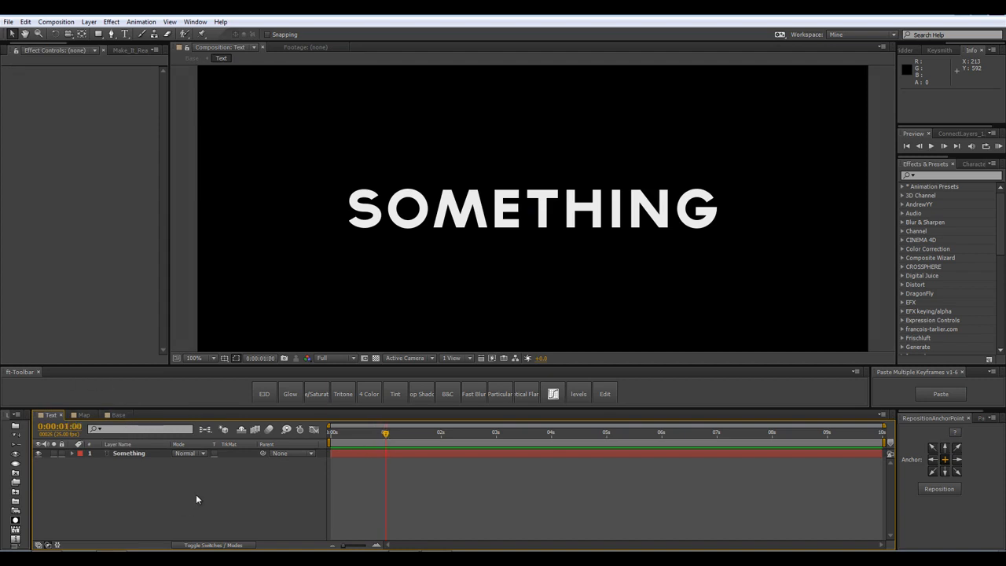
click(122, 456)
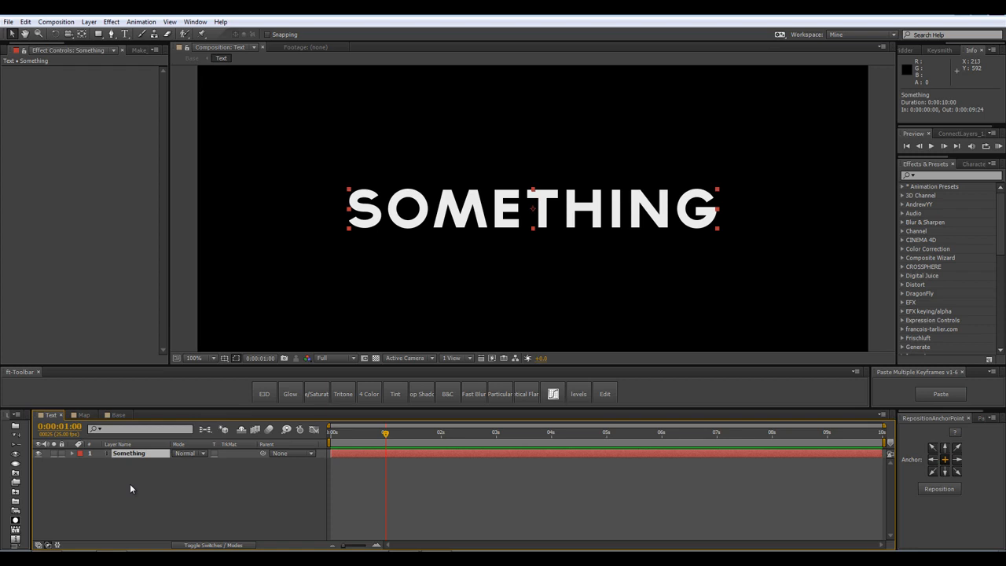
key(alt+bracketleft)
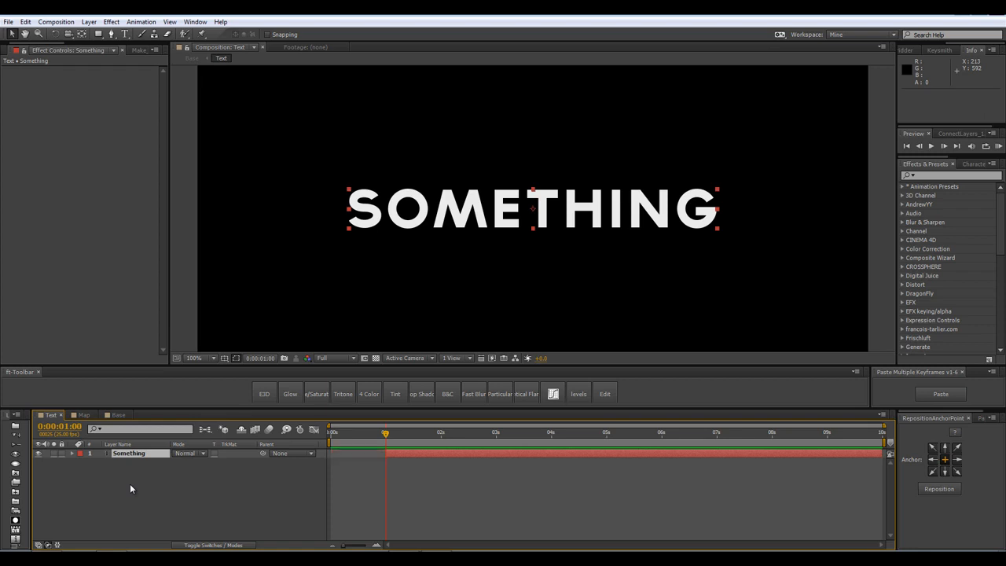
Trim the end of the Something layer to the 3-second mark.
click(497, 439)
key(alt+bracketright)
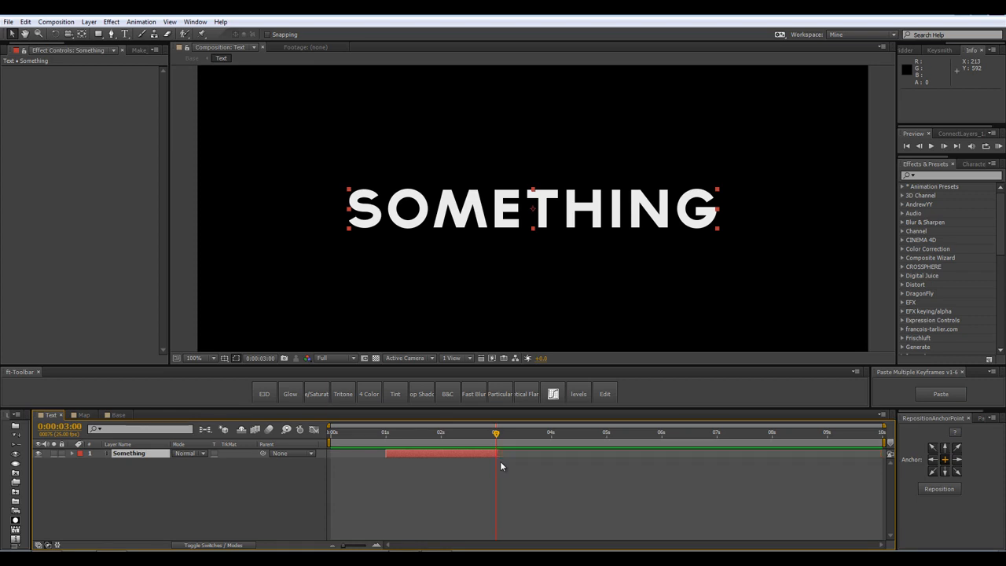
drag(517, 453, 507, 473)
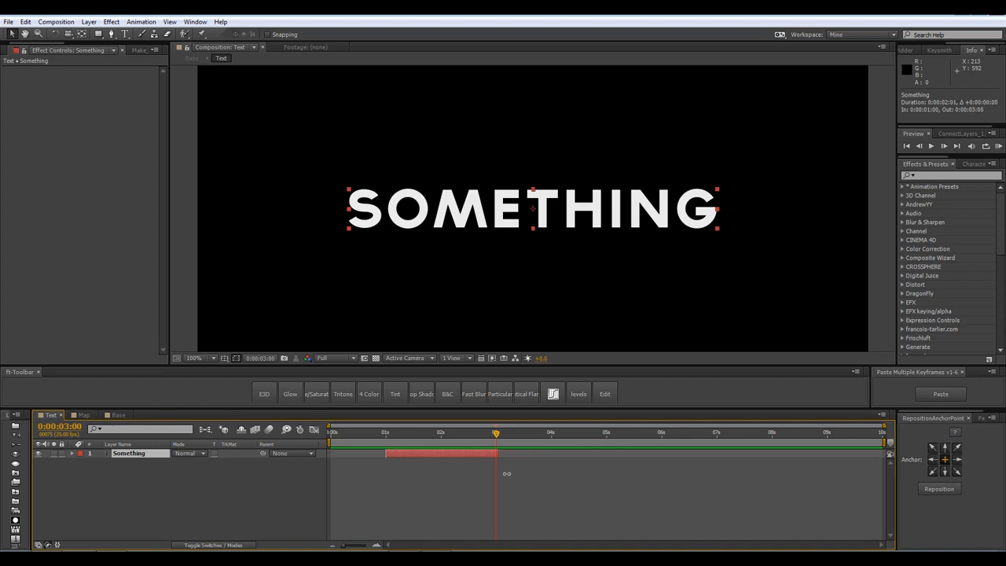
click(300, 488)
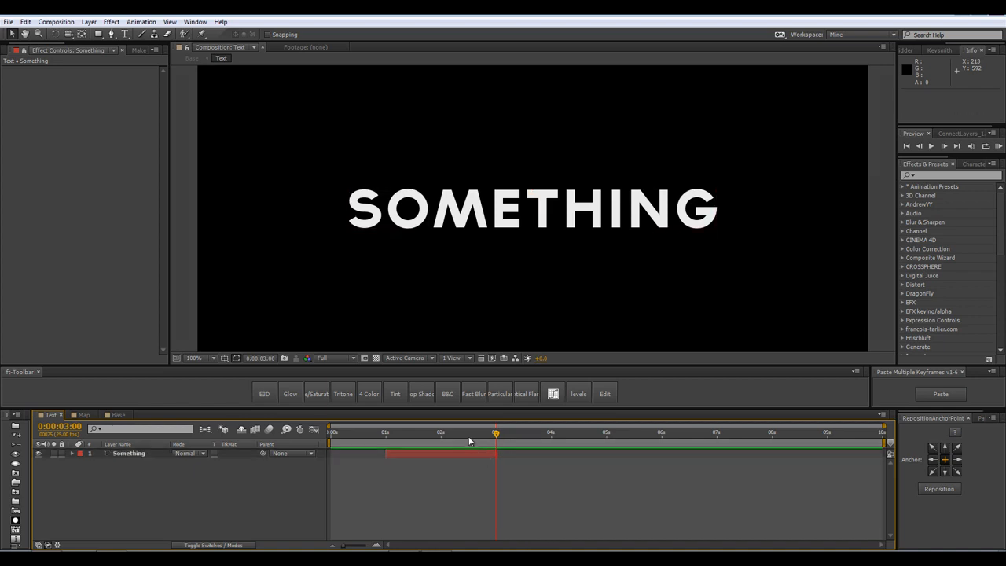
Scrub through Base just after 1 second to examine the text's reveal and compare it with the Map composition.
drag(468, 435, 397, 445)
click(116, 411)
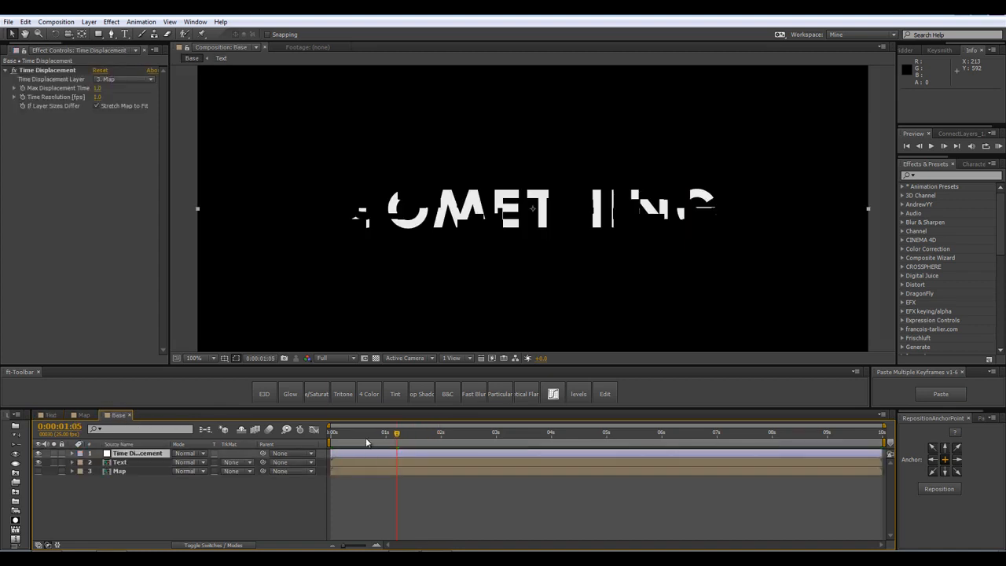
drag(365, 442, 403, 462)
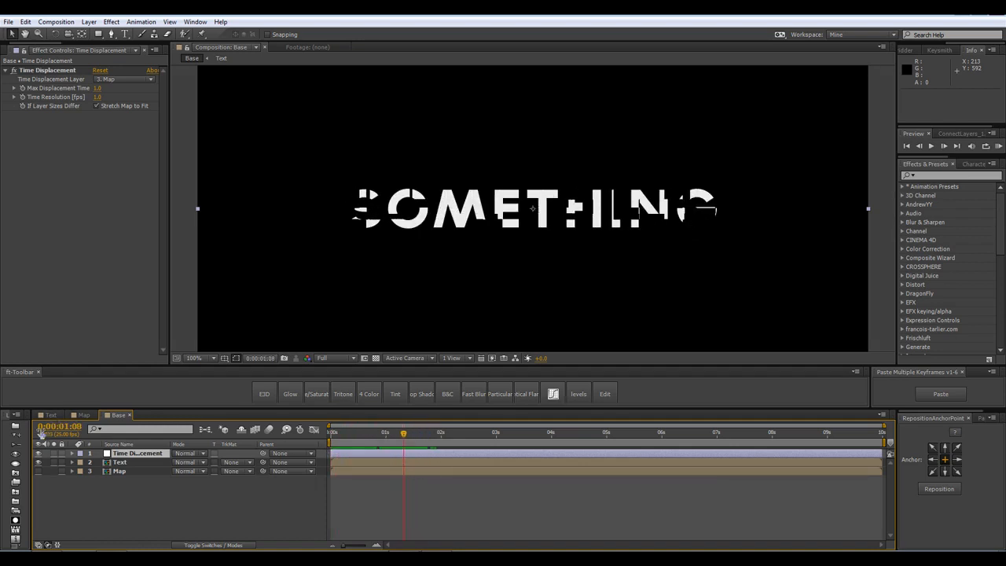
click(84, 415)
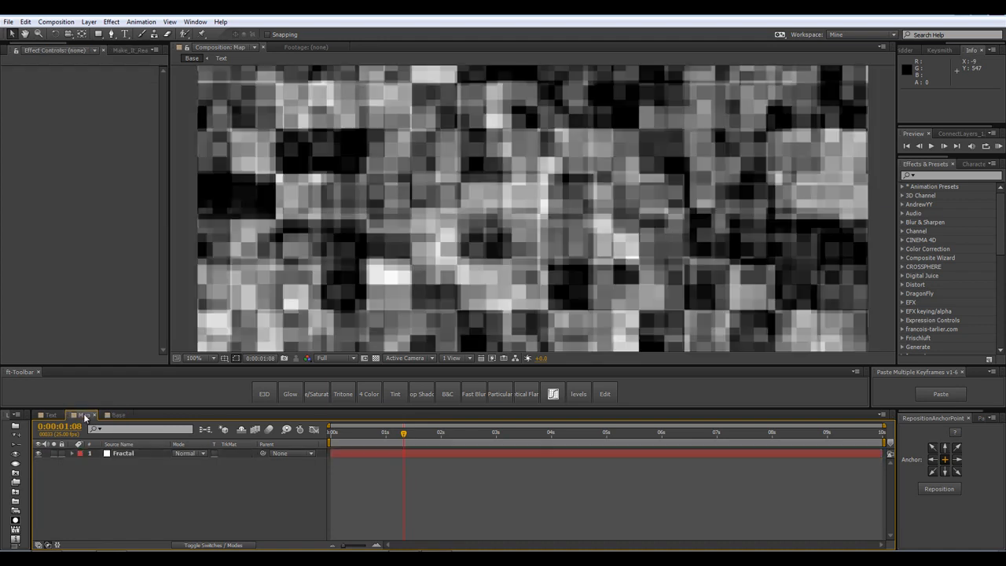
click(118, 415)
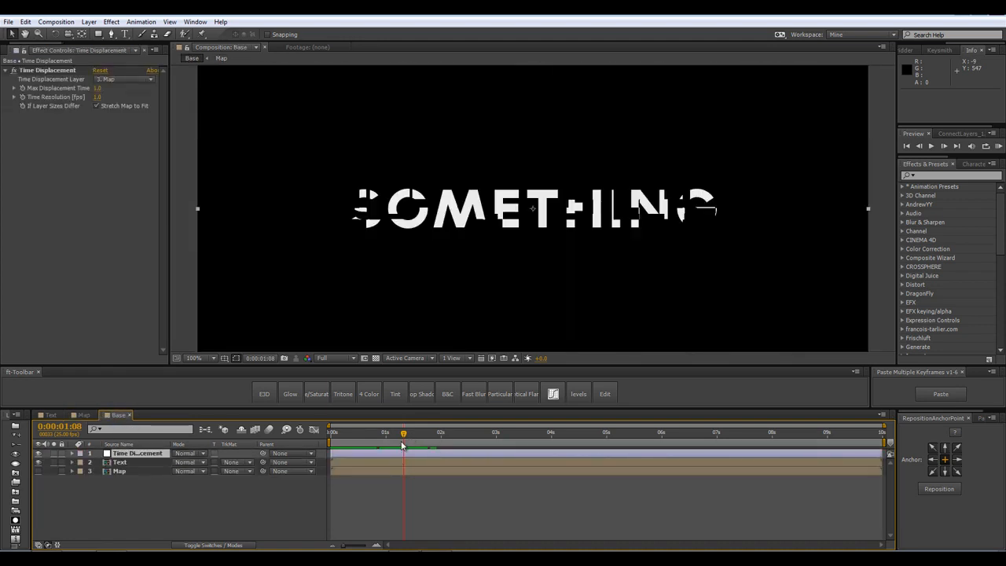
mouse_move(402, 445)
mouse_down()
mouse_move(433, 452)
mouse_move(386, 444)
mouse_move(423, 448)
mouse_move(410, 450)
mouse_up()
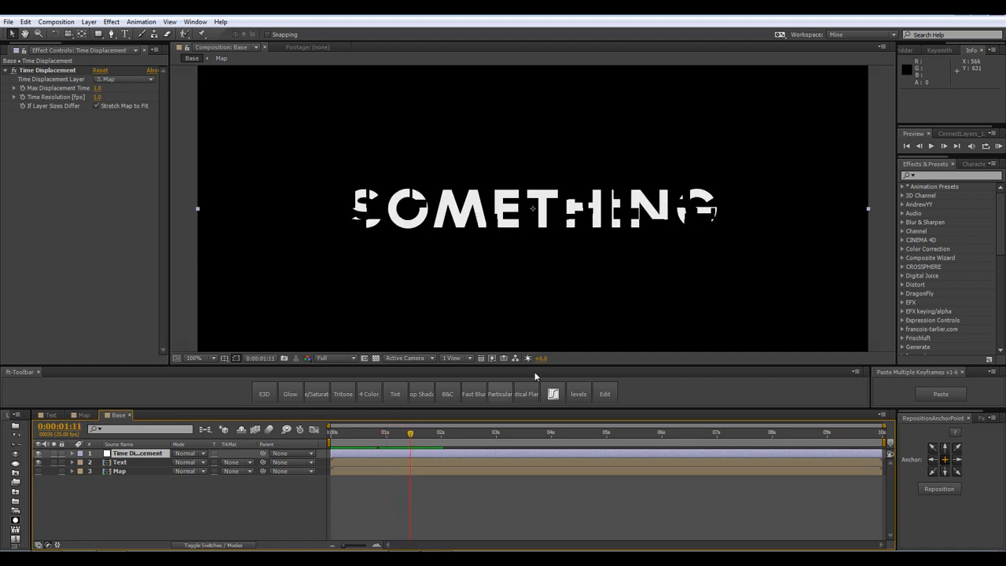
Set the Time Displacement effect's maximum displacement time to 0.5 and preview the Base animation.
click(98, 89)
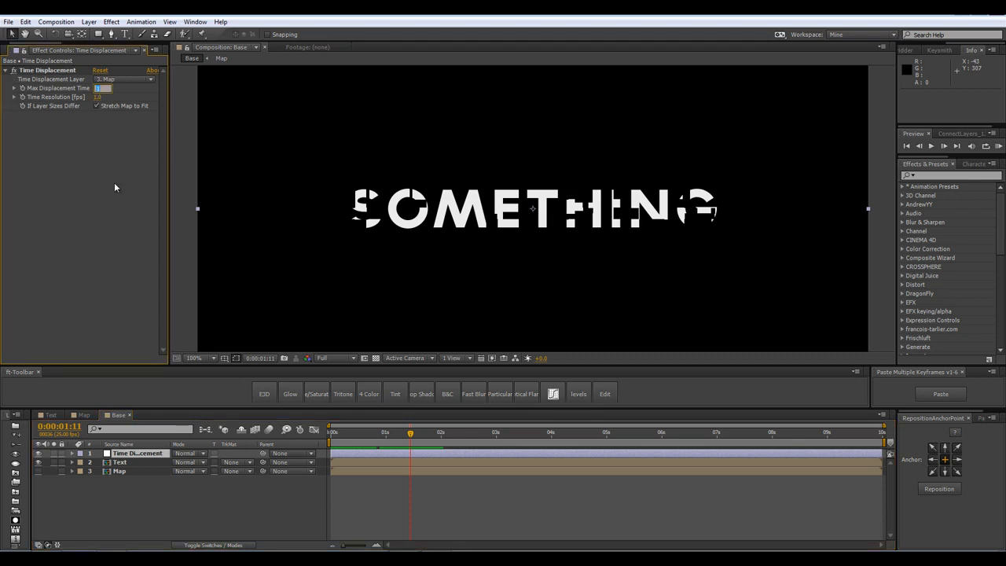
text(0.5)
key(Return)
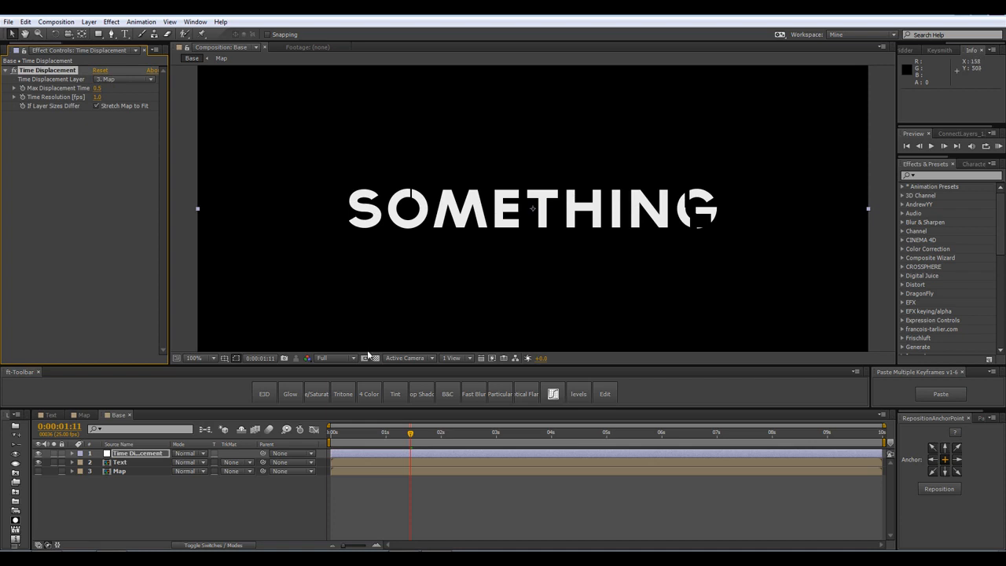
key(KP_0)
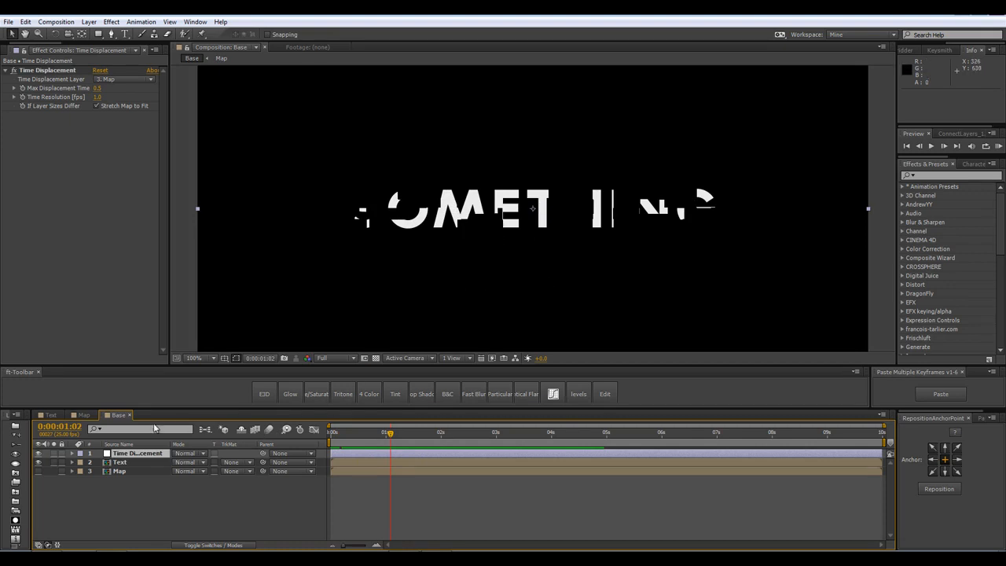
Try a Fractal Noise scale of 273 on the Fractal layer in Map and check the reveal in Base.
click(84, 416)
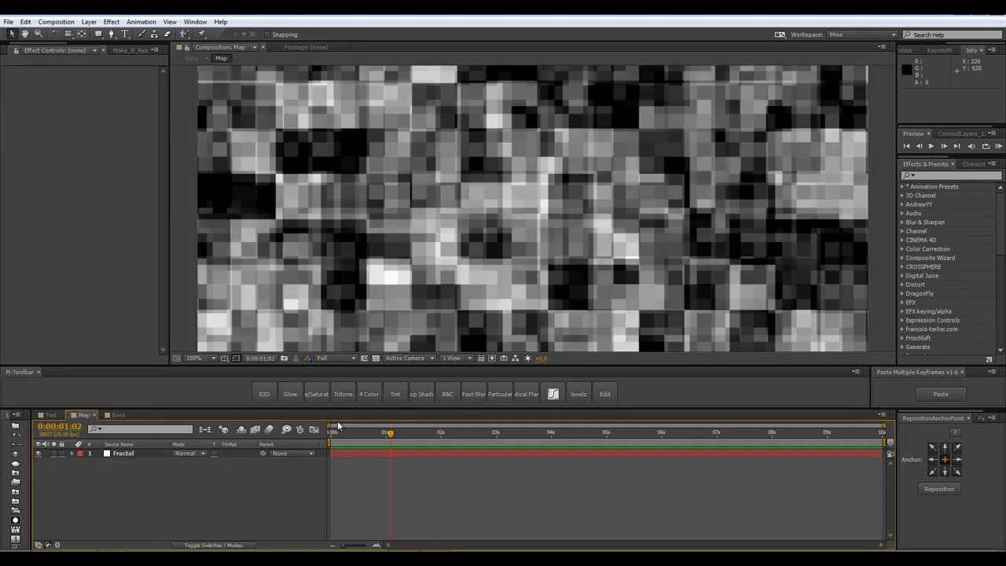
click(124, 453)
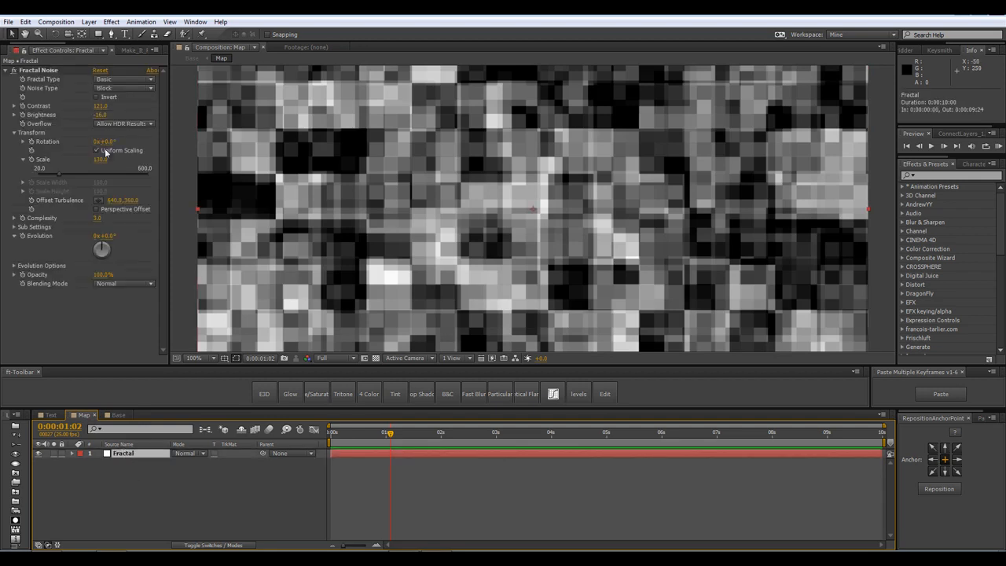
drag(102, 160, 175, 162)
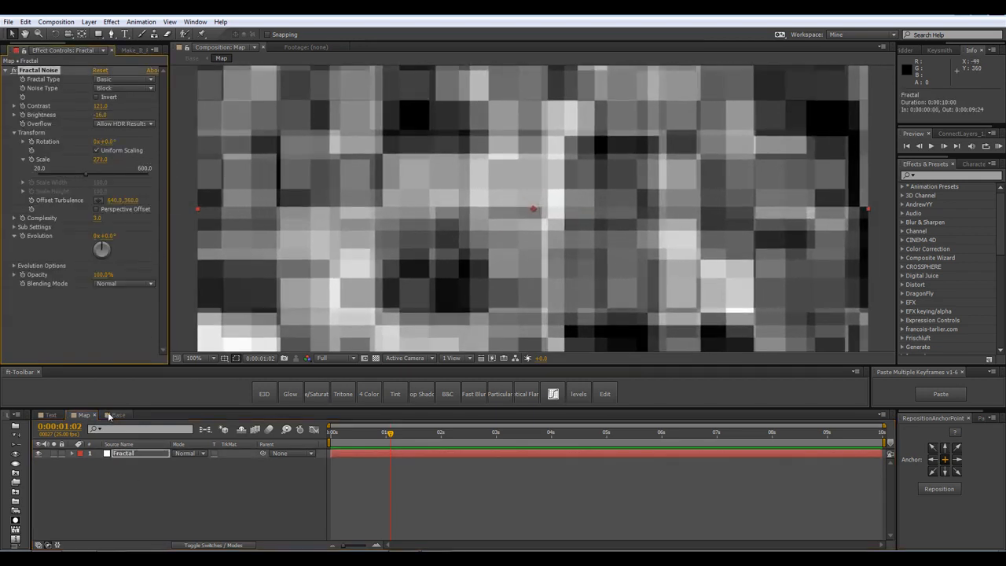
click(118, 414)
drag(388, 433, 386, 458)
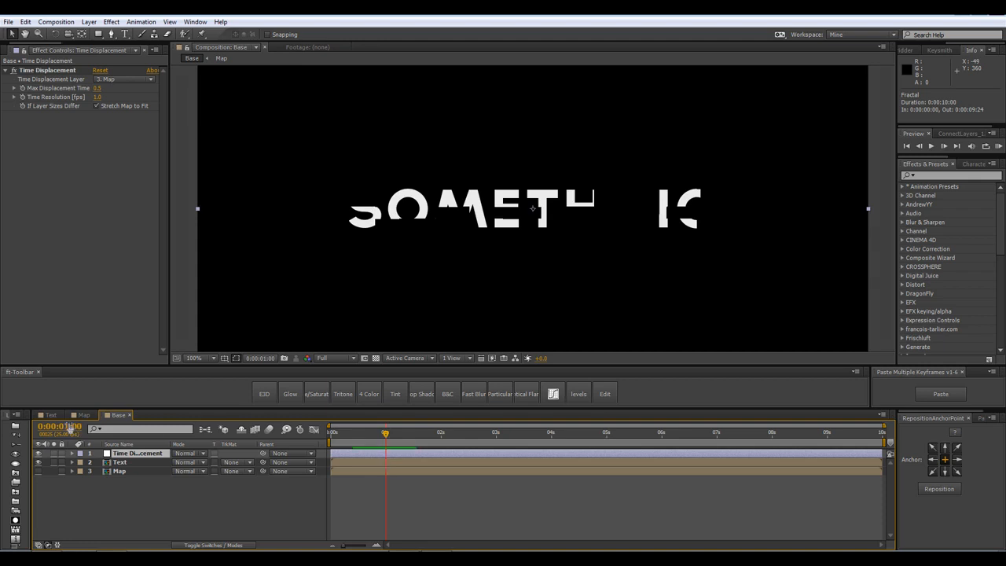
Turn off uniform scaling for Map's Fractal Noise, set scale width to 638 and height to 31, and check the reveal in Base.
click(84, 414)
click(96, 150)
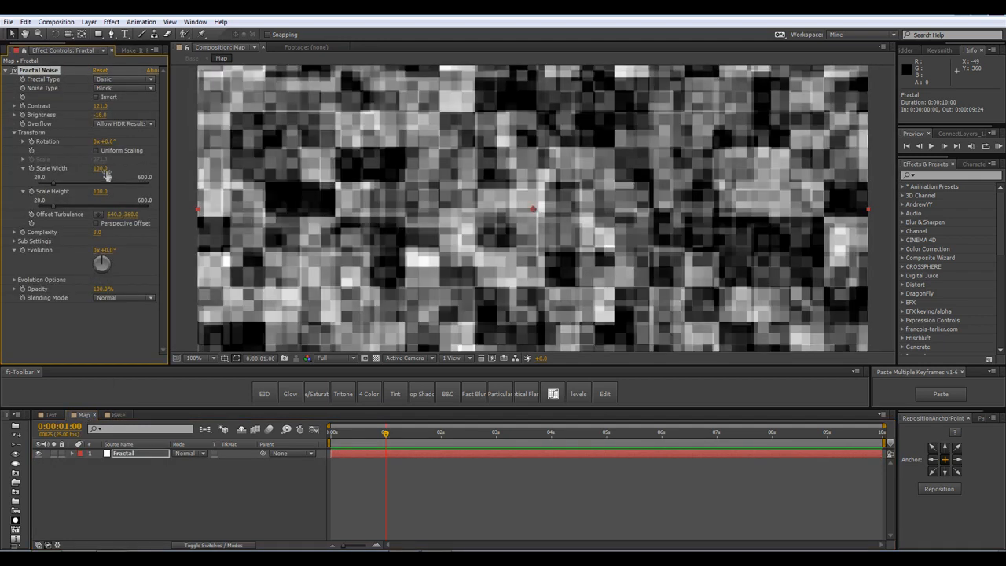
mouse_move(102, 168)
mouse_down()
mouse_move(158, 182)
mouse_move(120, 158)
mouse_up()
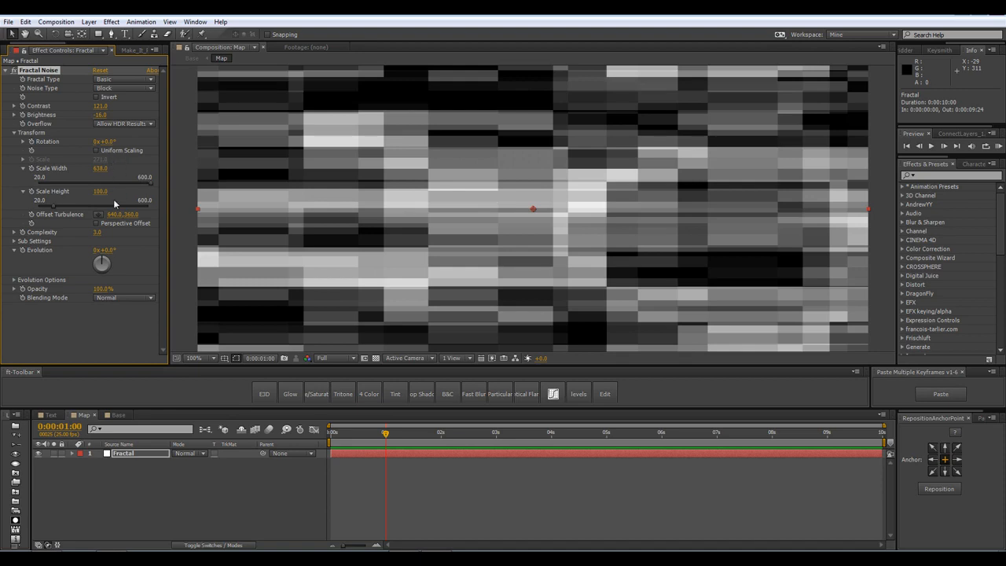
drag(100, 191, 320, 219)
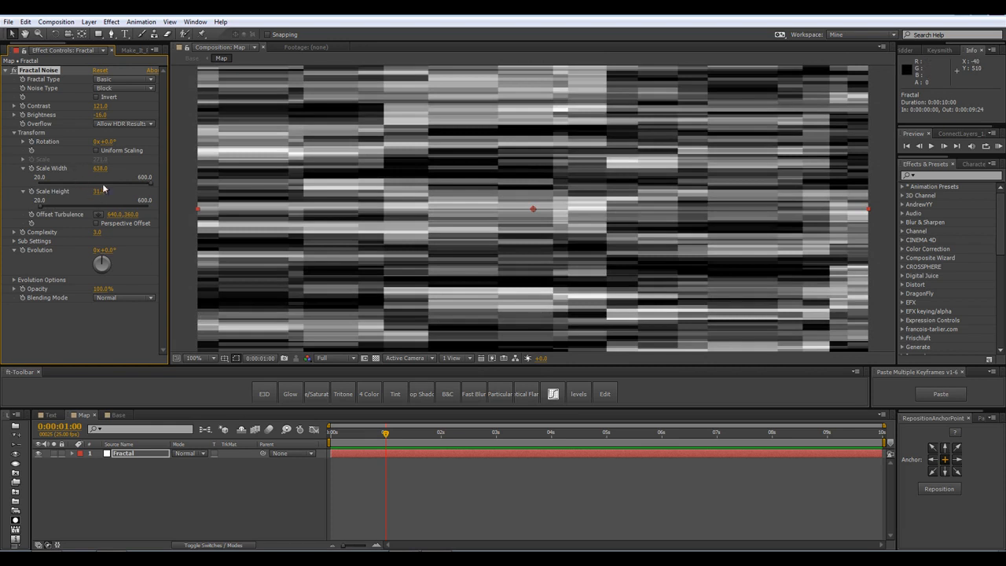
click(118, 414)
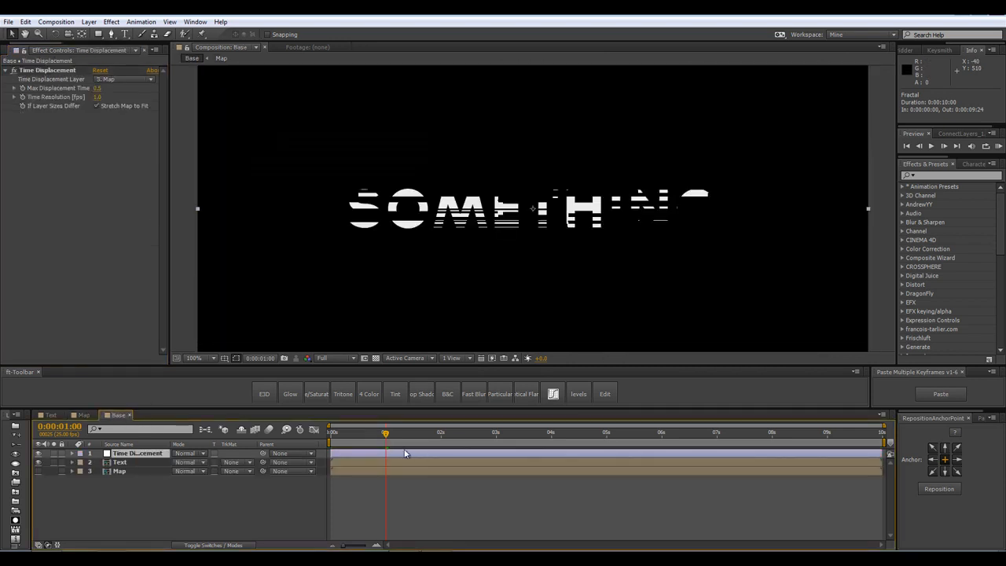
drag(371, 440, 387, 454)
Change the noise type of Map's Fractal Noise to Soft Linear.
click(85, 414)
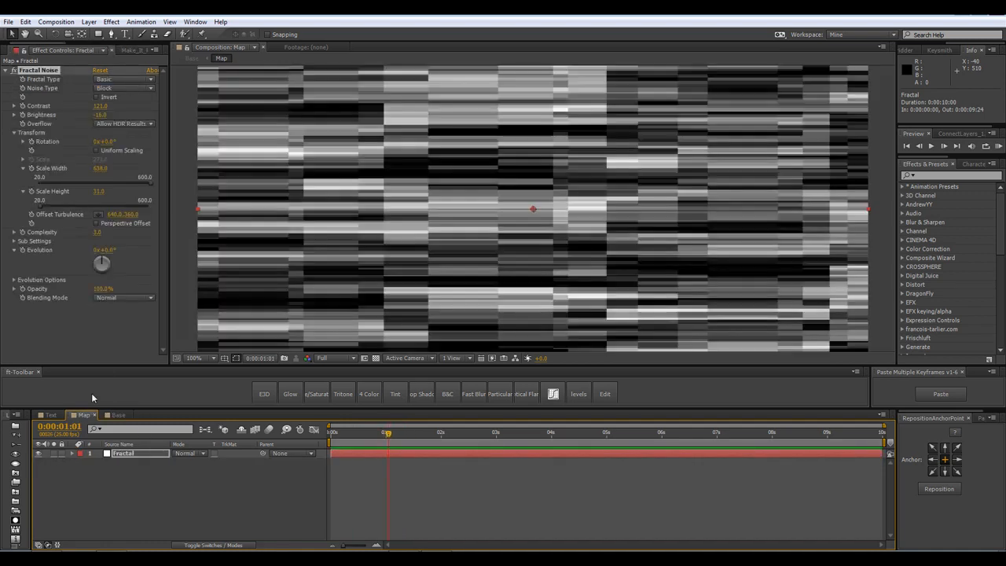
click(120, 88)
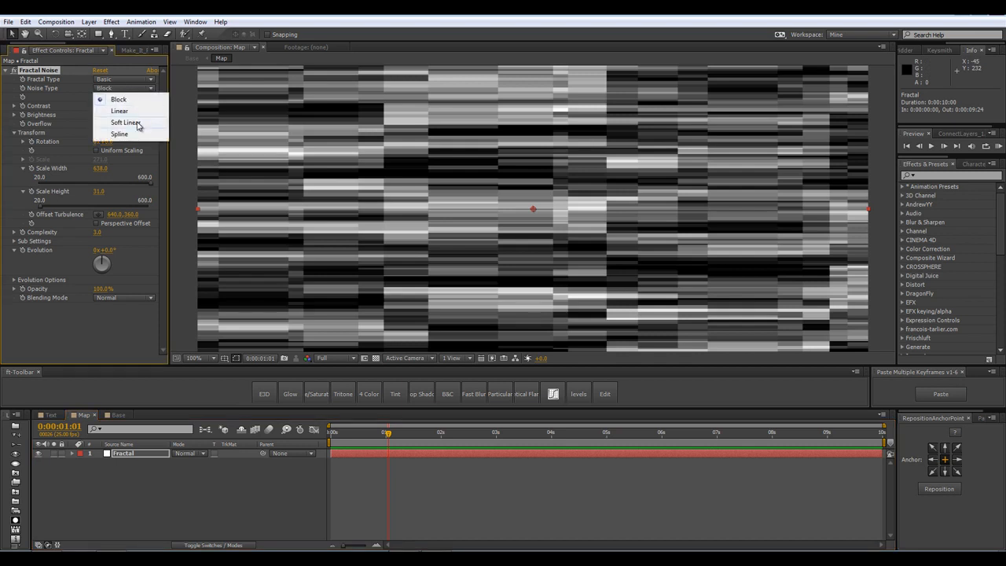
click(125, 122)
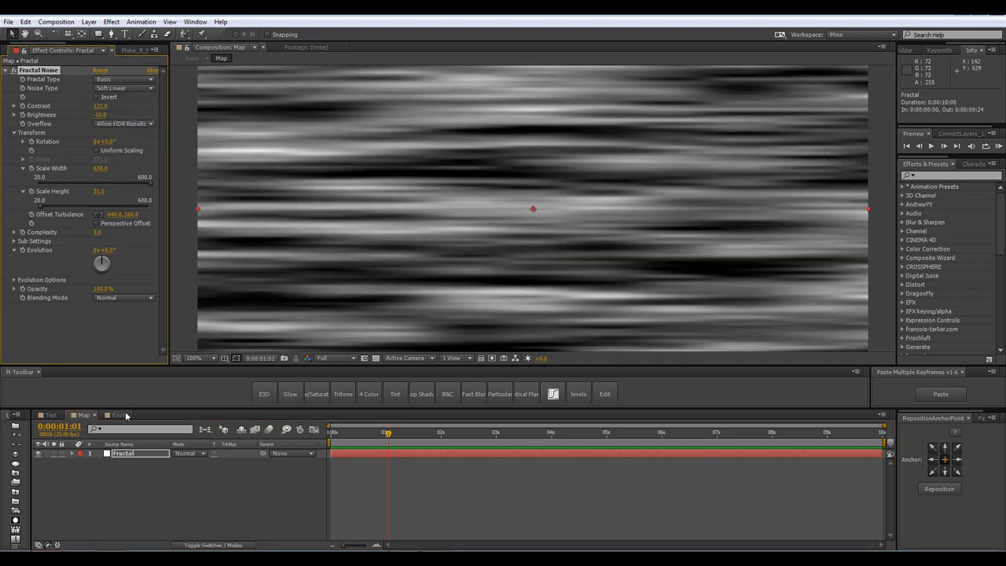
Scrub through Base to check the Soft Linear reveal, and open the Text composition to compare the text layer's timing.
click(114, 414)
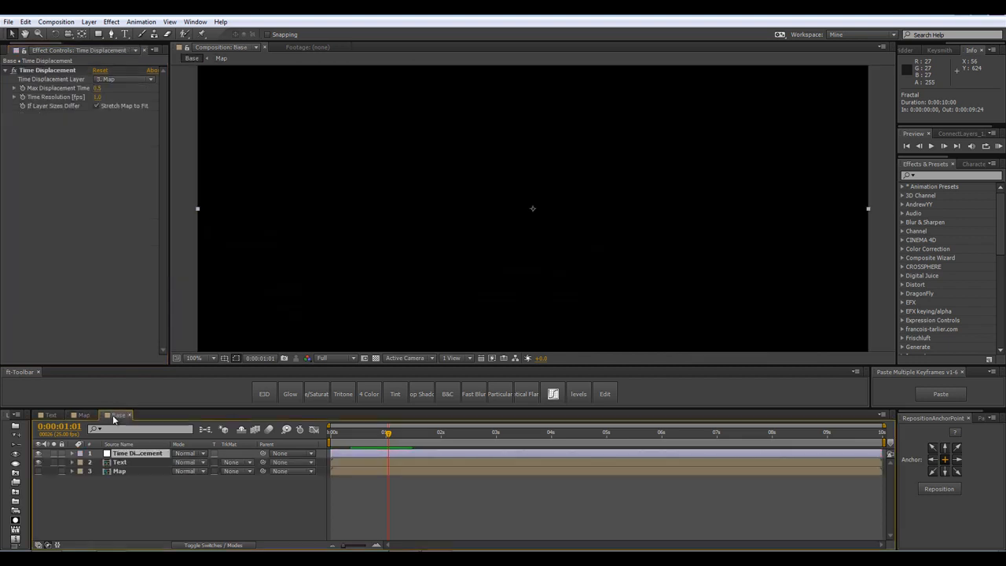
key(.)
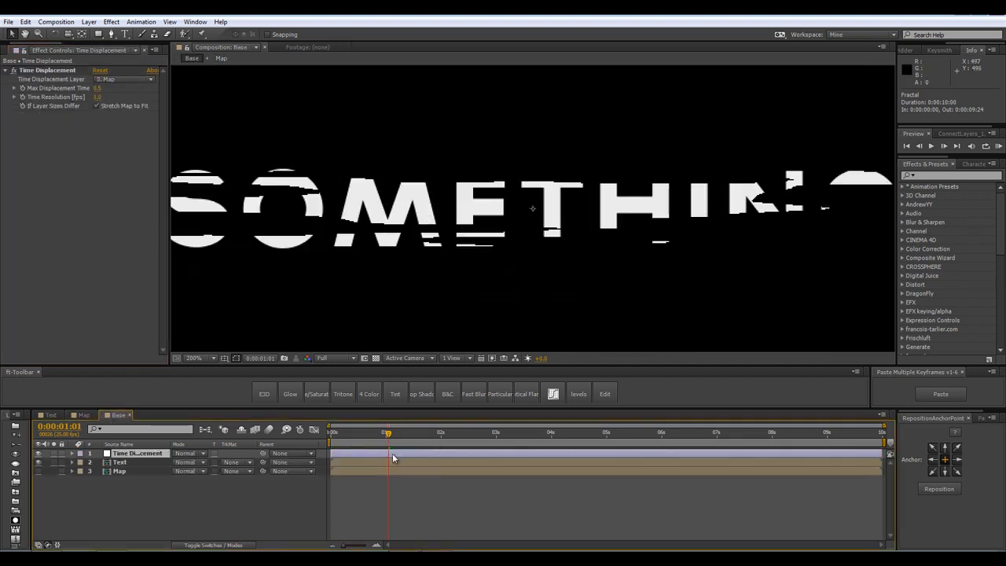
drag(388, 434, 441, 461)
scroll(397, 331, down, 1)
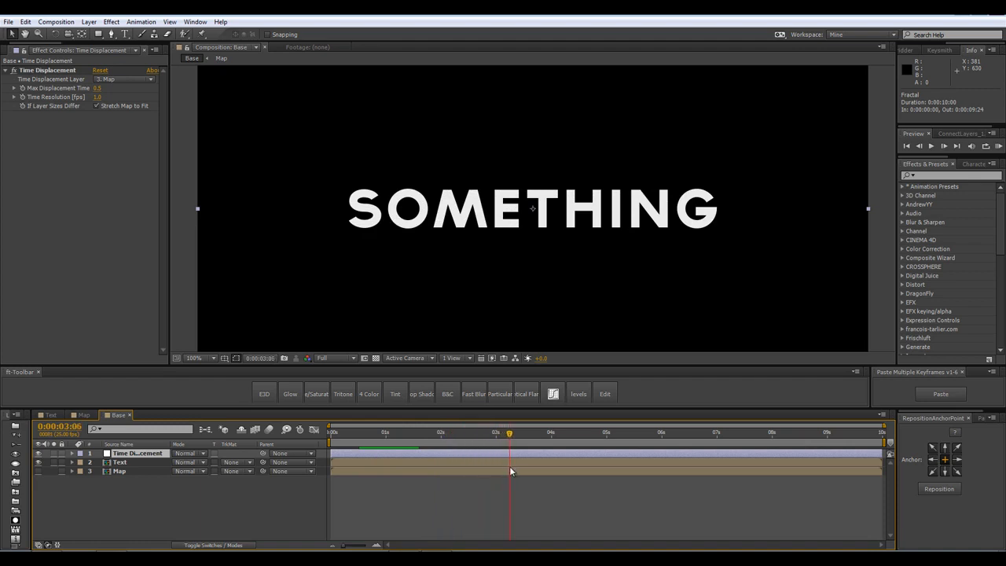
drag(510, 470, 407, 474)
double_click(413, 462)
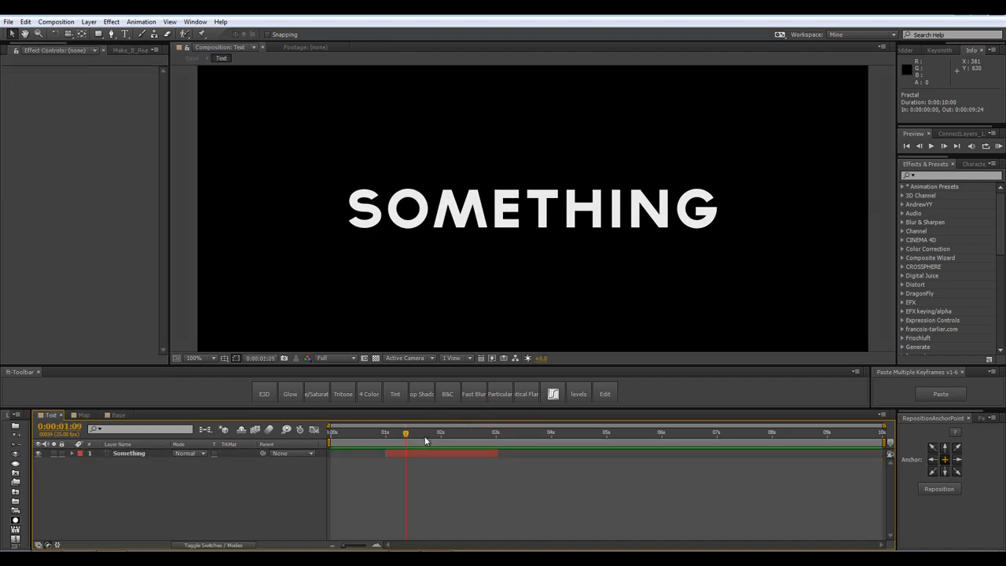
click(119, 415)
drag(439, 434, 556, 449)
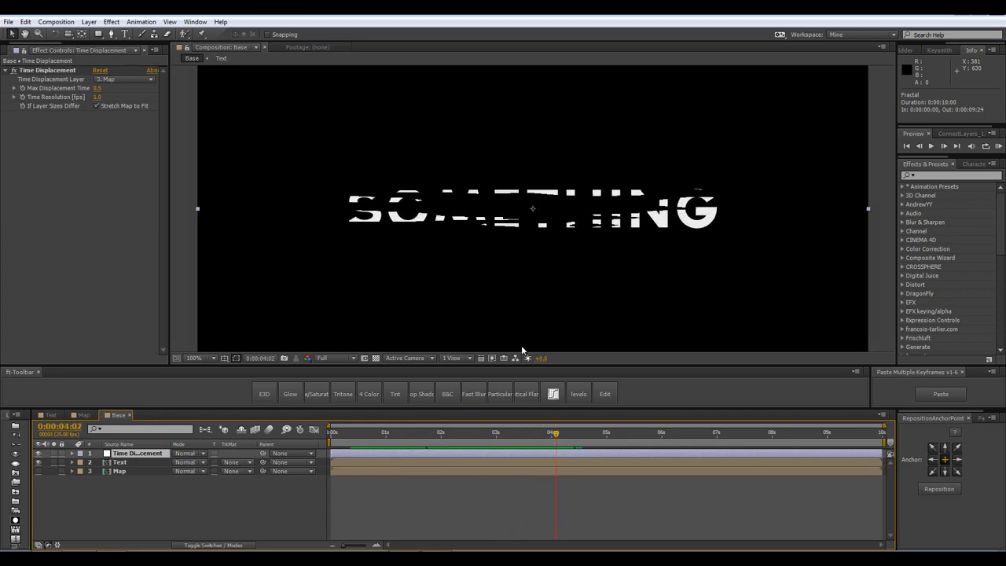
scroll(522, 297, up, 1)
scroll(326, 302, down, 1)
Apply Roughen Edges to the Time Displacement layer in Base and set its border to 2.
key(F2)
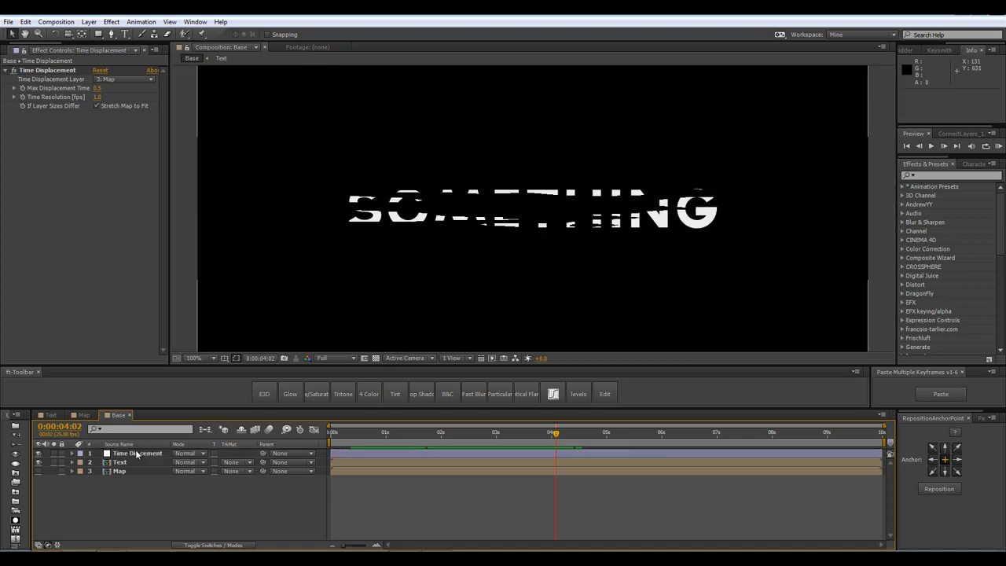
click(136, 454)
scroll(605, 215, up, 1)
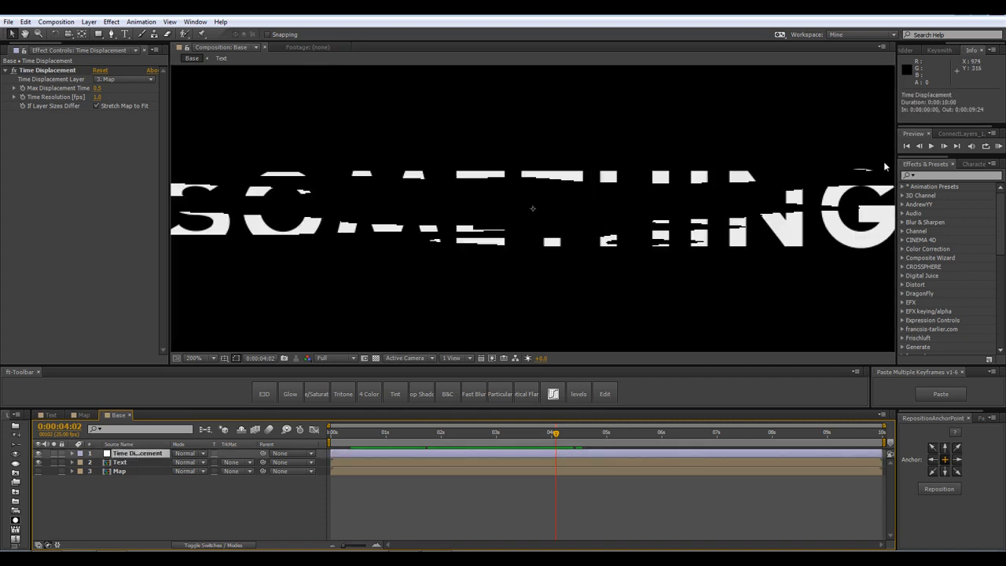
click(927, 174)
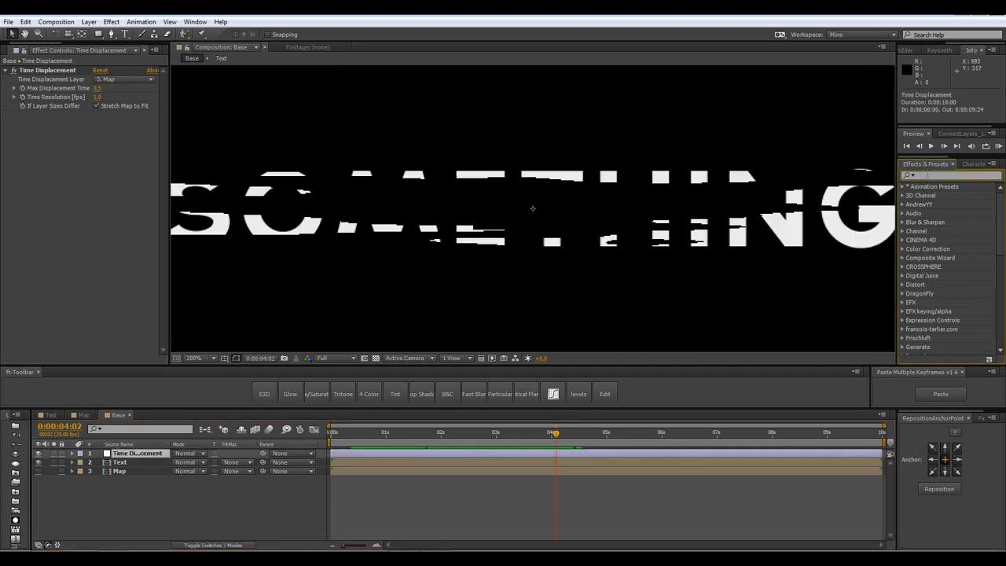
text(rought)
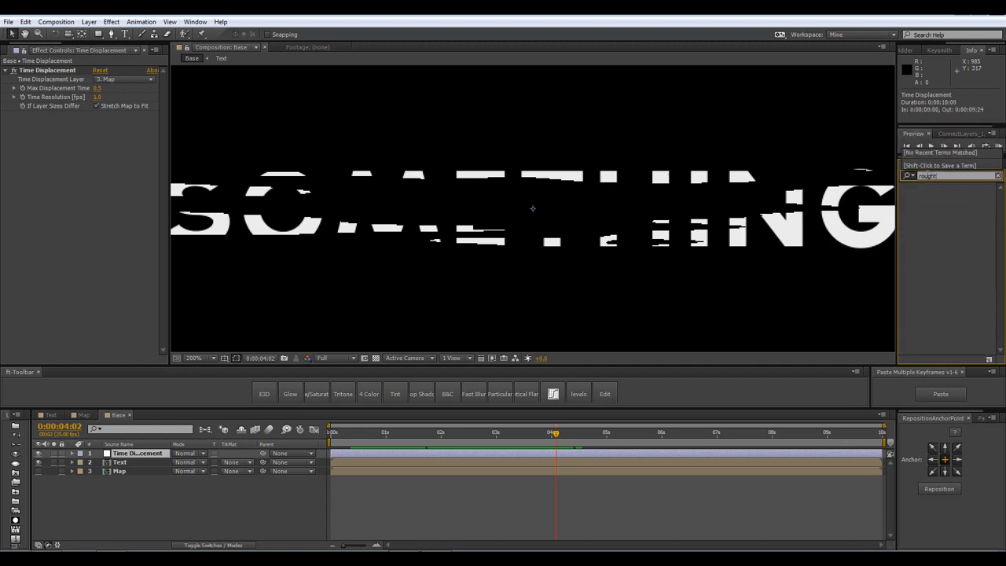
drag(945, 231, 92, 148)
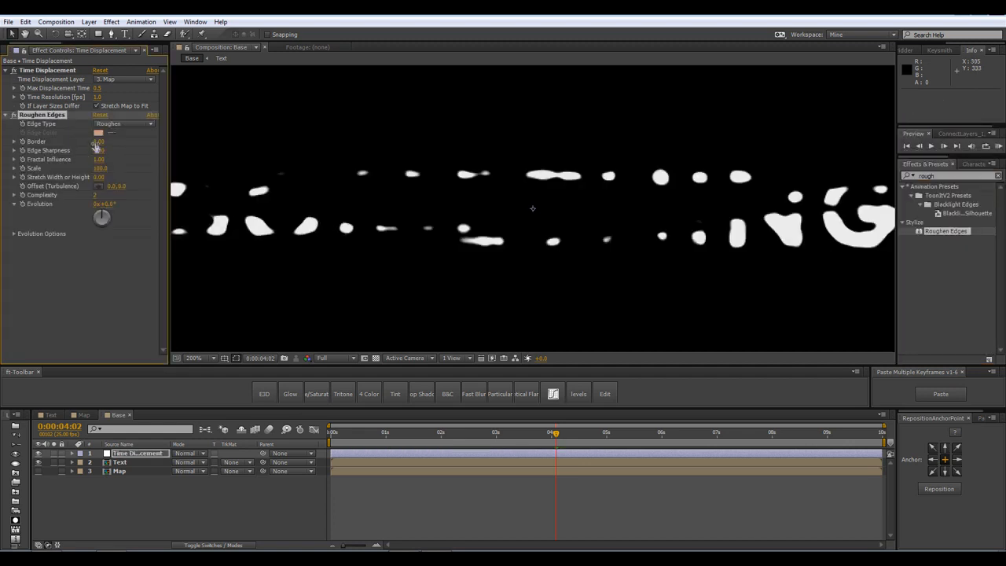
click(98, 142)
click(102, 294)
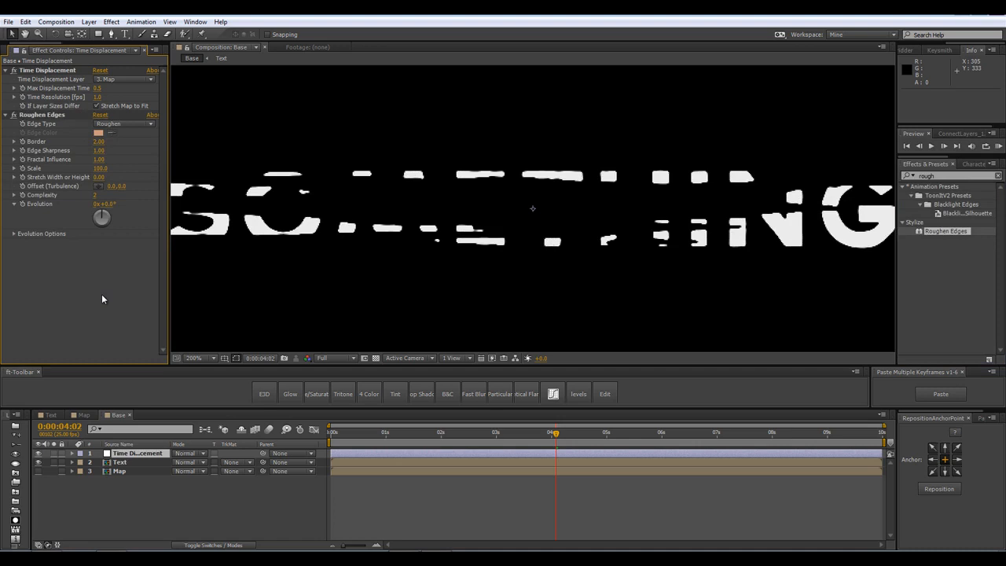
Set the Roughen Edges complexity to 4 and the edge type to Roughen Color.
click(94, 195)
text(4)
click(90, 276)
click(126, 123)
click(132, 146)
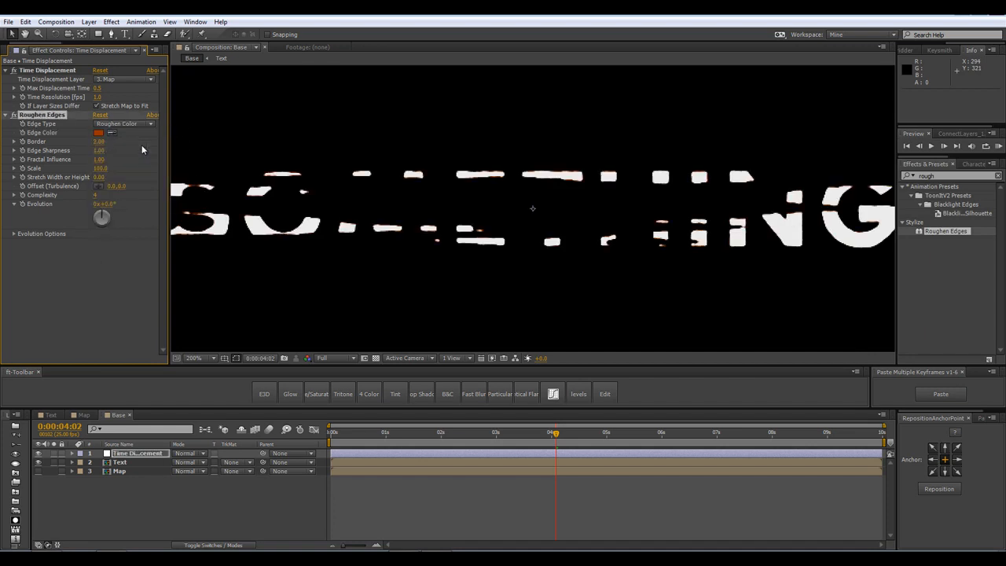
Make the Roughen Edges edge color blue and adjust edge sharpness to 1.19, scale to 91 and stretch width or height to -1.
click(98, 132)
click(471, 349)
click(503, 312)
mouse_move(103, 169)
mouse_down()
mouse_move(118, 170)
mouse_move(95, 179)
mouse_up()
scroll(463, 267, down, 1)
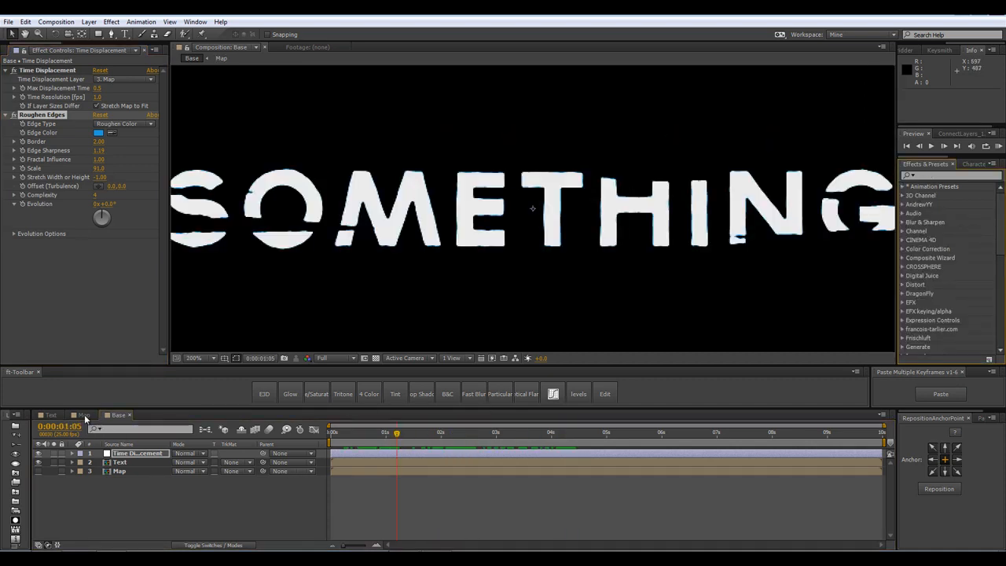
Look at the noise in Map and compare it with the roughened text in Base.
click(83, 414)
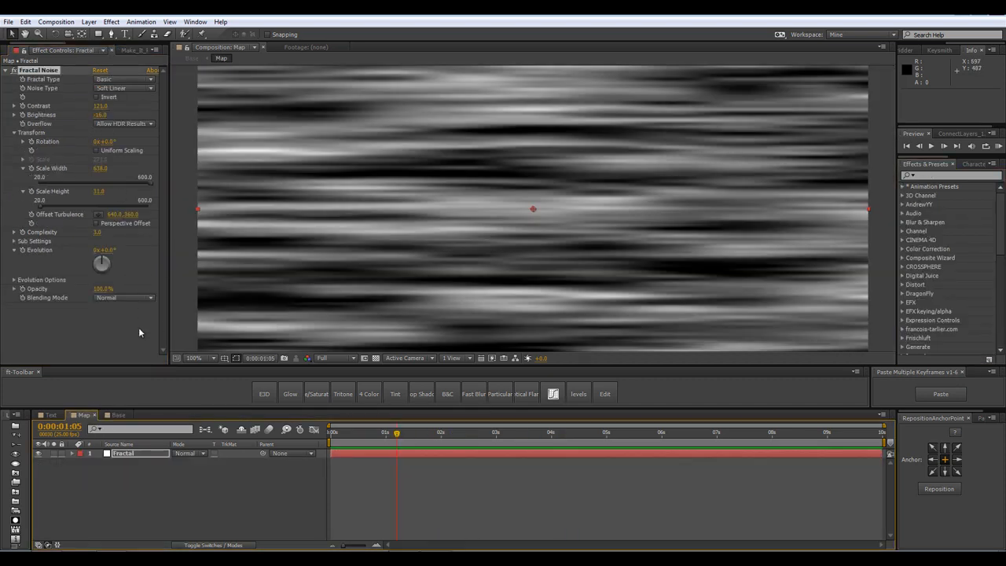
click(118, 415)
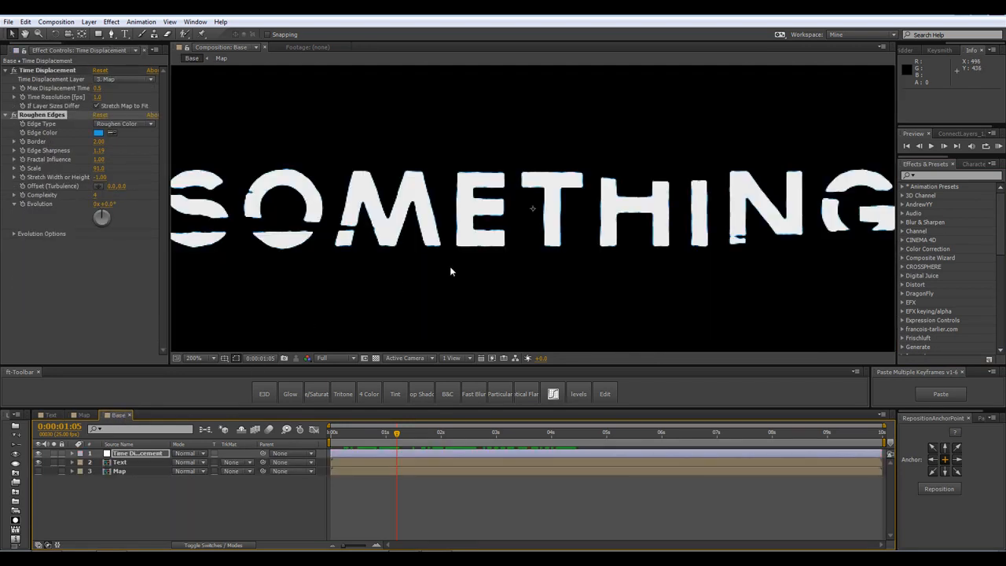
key(comma)
click(179, 269)
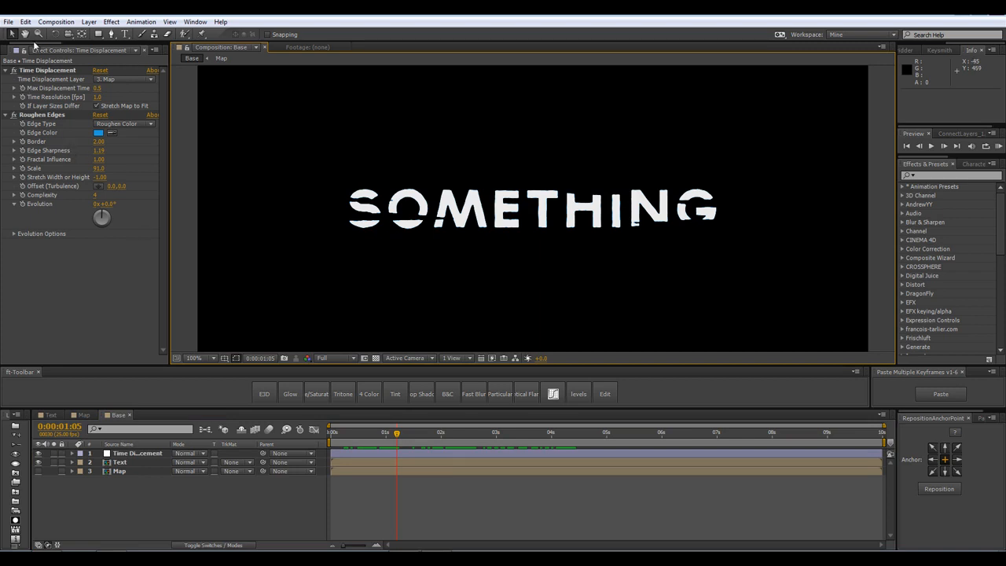
Create a new composition named Colors with the HDV/HDTV 720 25 preset.
drag(37, 44, 17, 45)
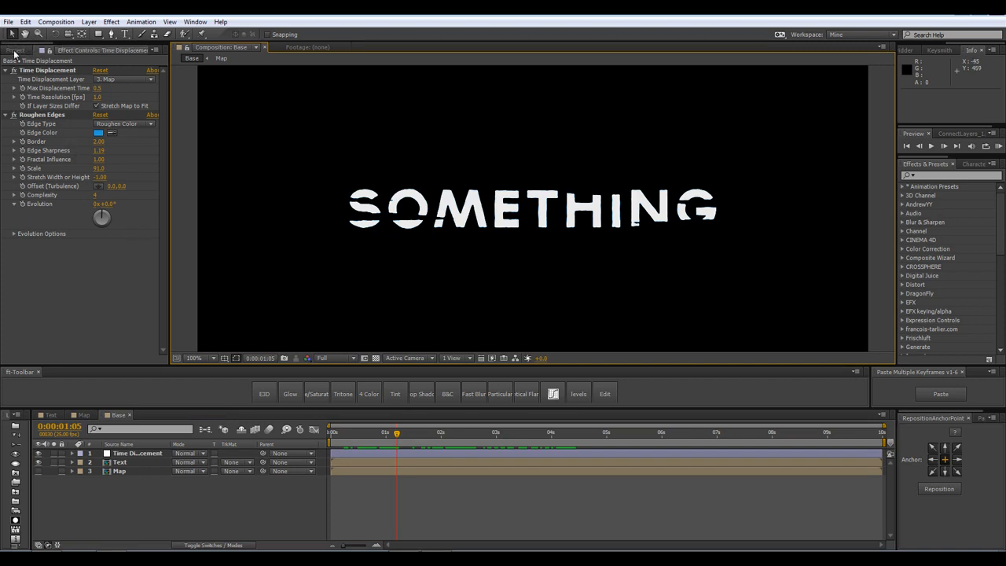
click(14, 51)
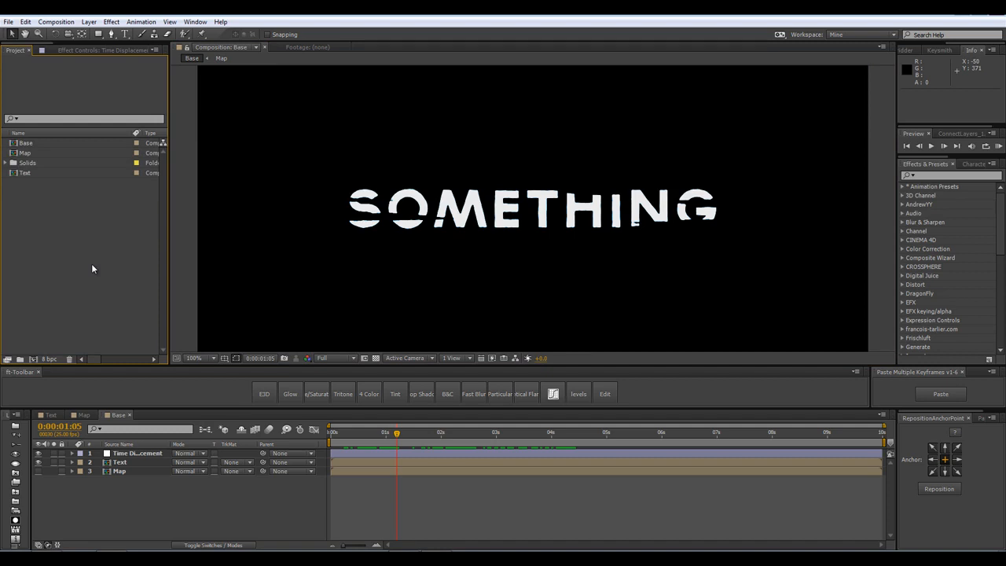
key(ctrl+n)
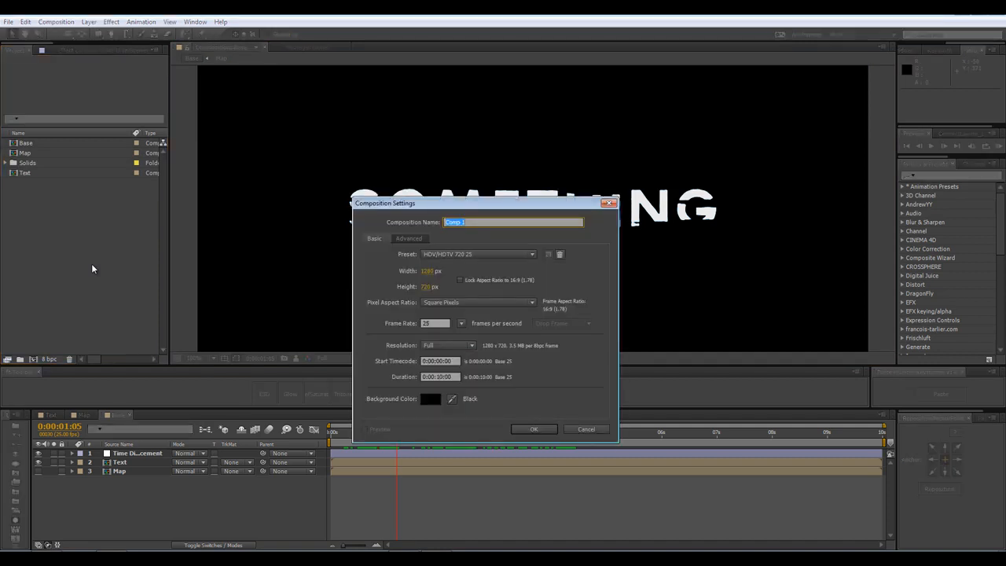
text(Colors)
key(Return)
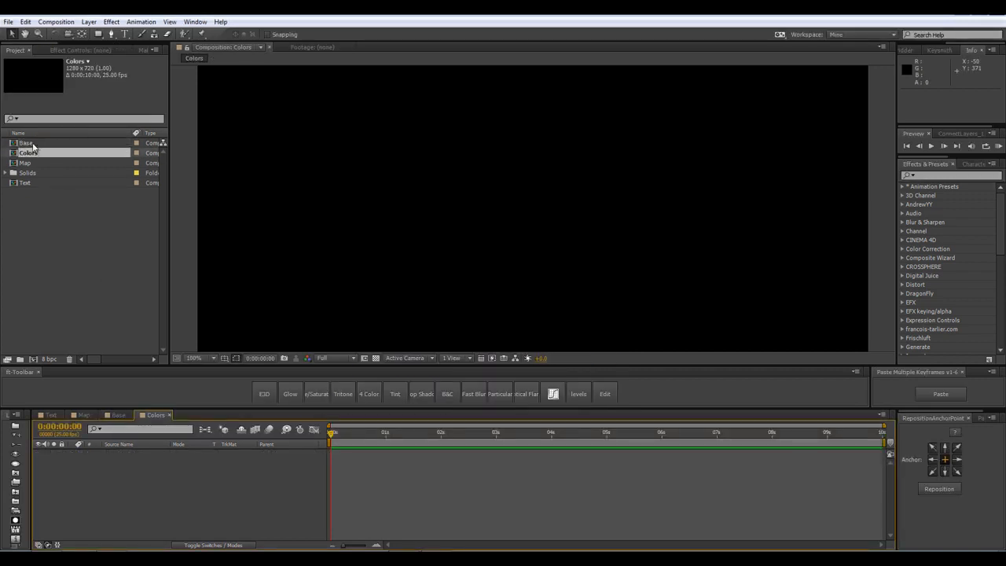
Add the Base composition to Colors and duplicate the layer twice to get three Base layers.
drag(33, 146, 145, 460)
key(space)
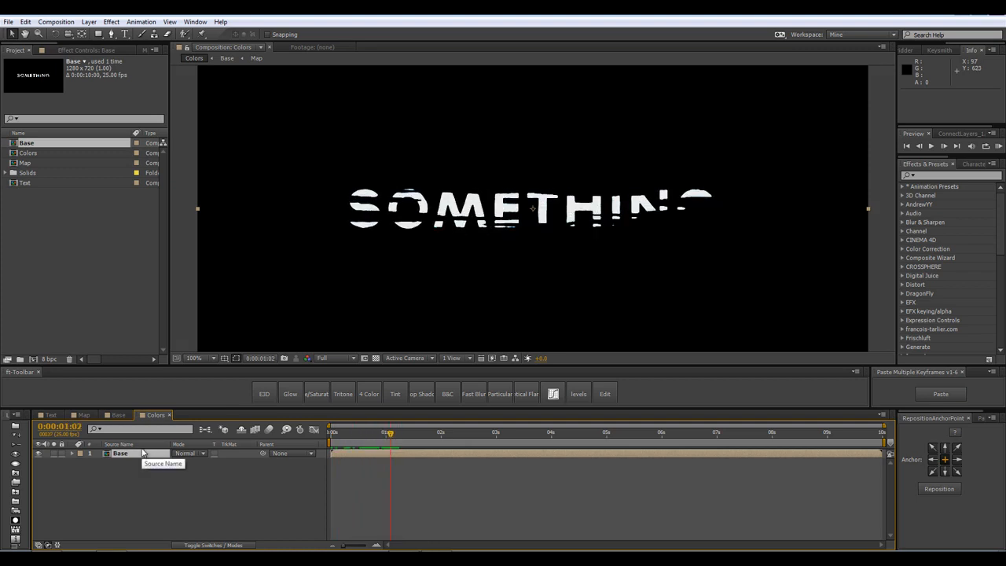
key(ctrl+d)
key(ctrl+d)
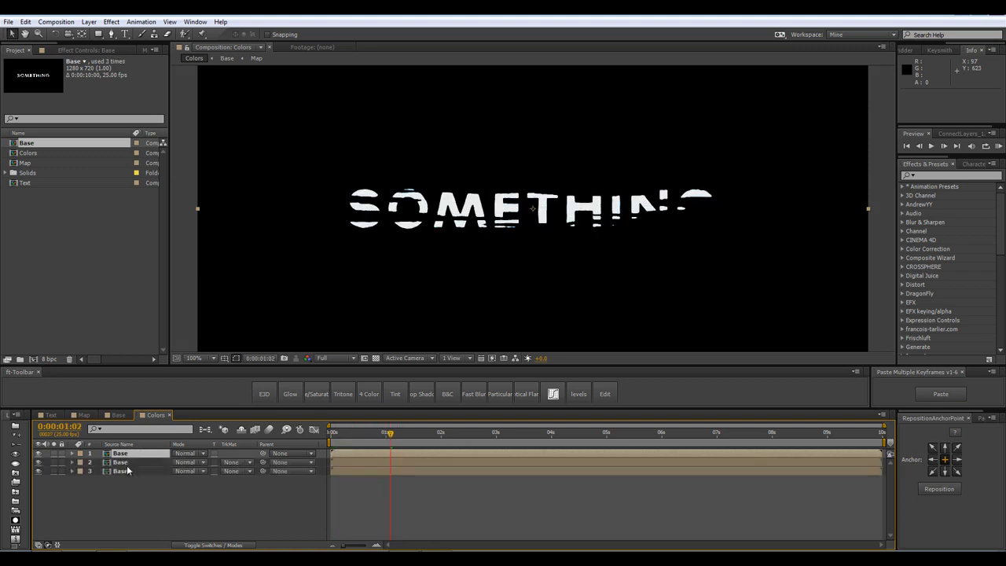
Apply a red Fill effect to the top Base layer in Colors.
click(946, 174)
text(fill)
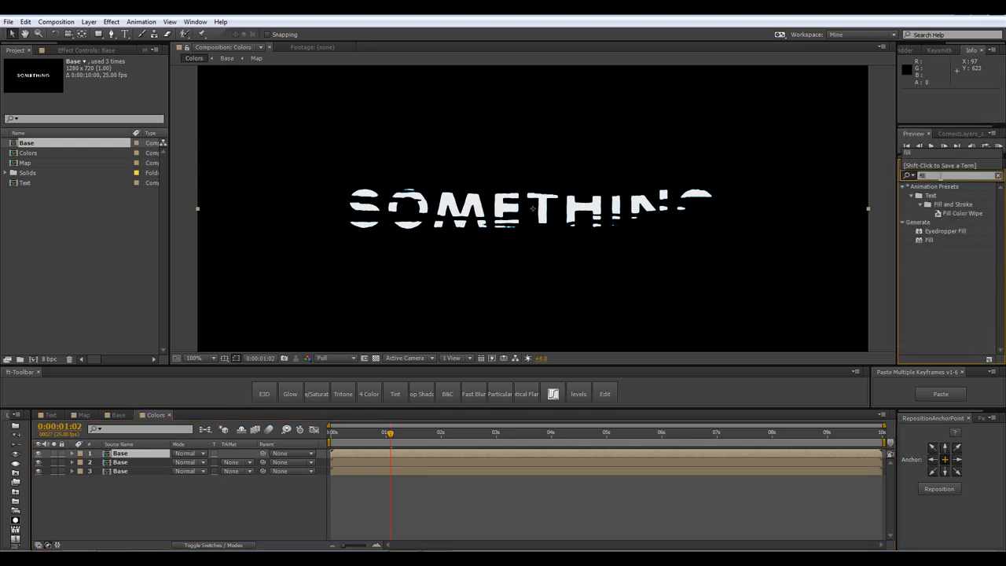
drag(927, 240, 617, 168)
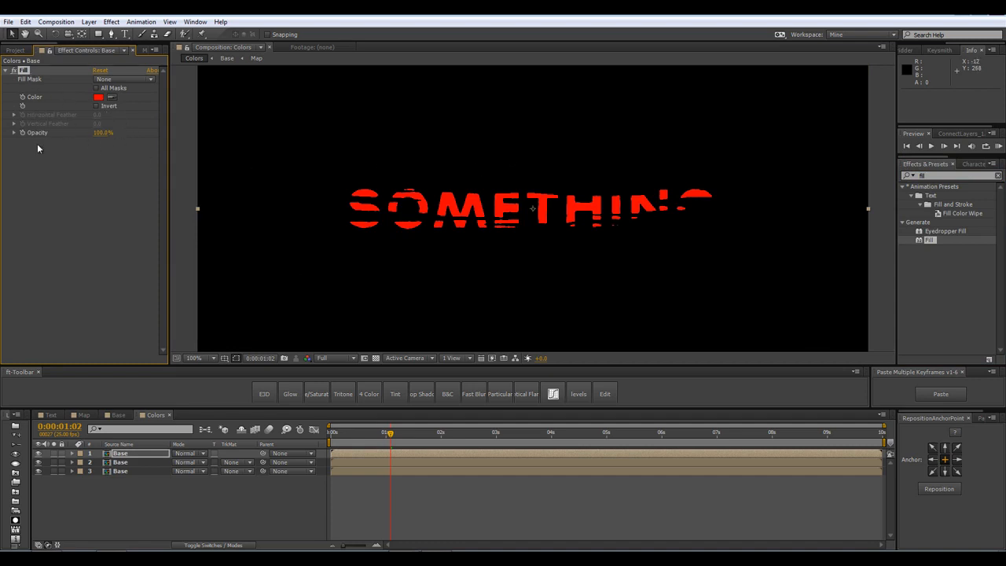
Give the second Base layer a copy of the Fill effect and change its color to blue.
click(121, 462)
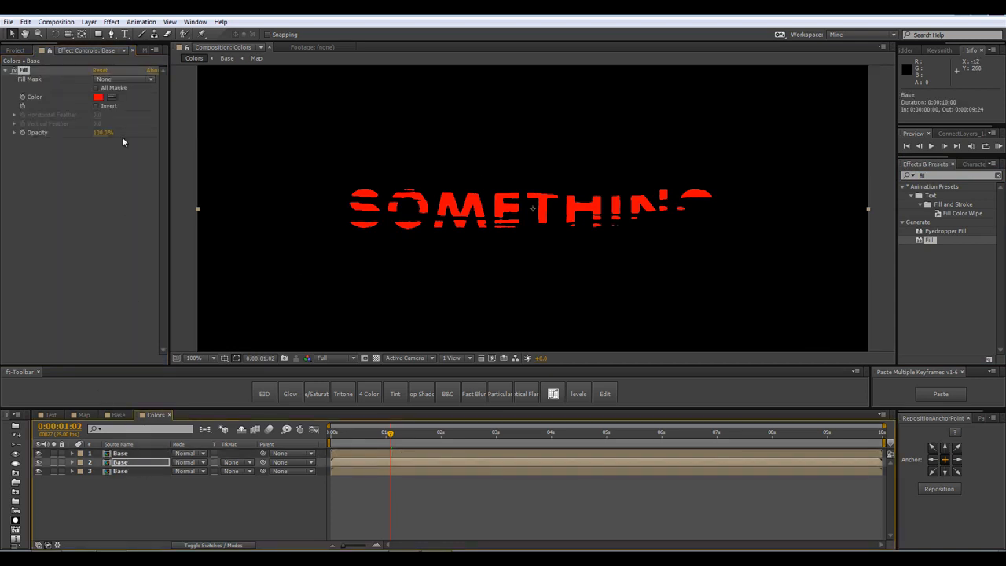
click(98, 98)
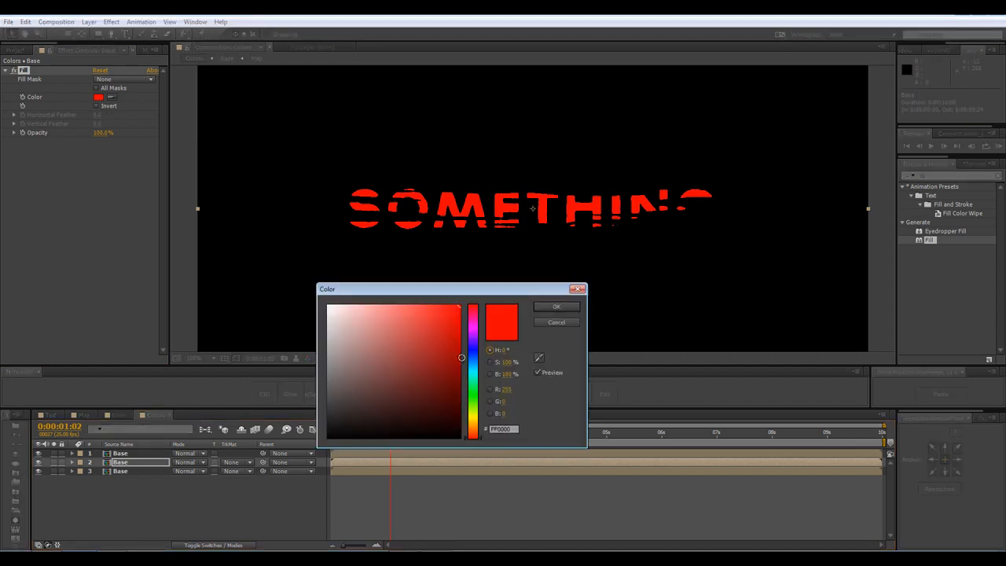
click(473, 359)
click(556, 306)
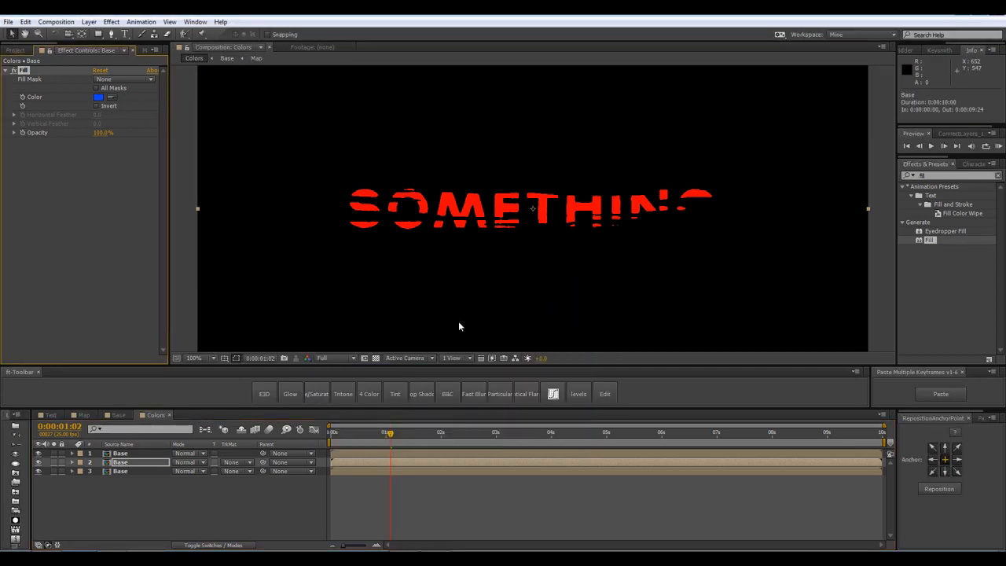
Move the unfilled Base layer to the top, stagger the three layers' start times by a few frames, and preview the colored reveal.
click(129, 472)
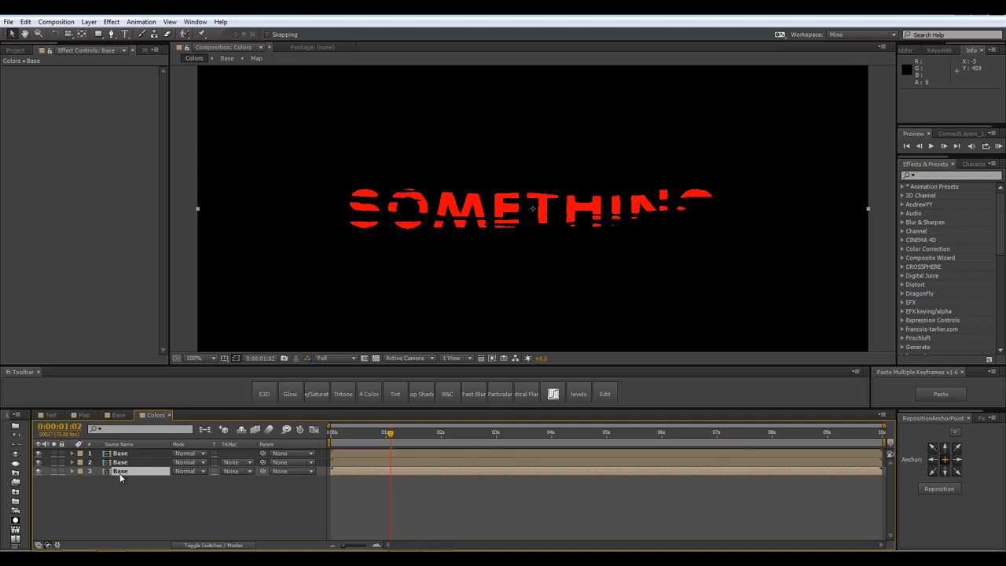
drag(120, 474, 127, 454)
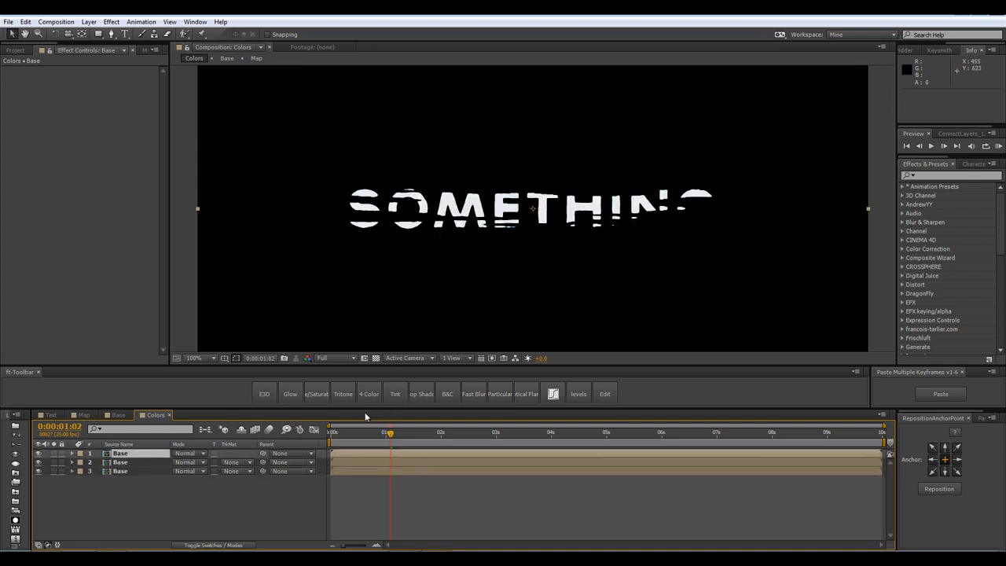
drag(340, 463, 359, 472)
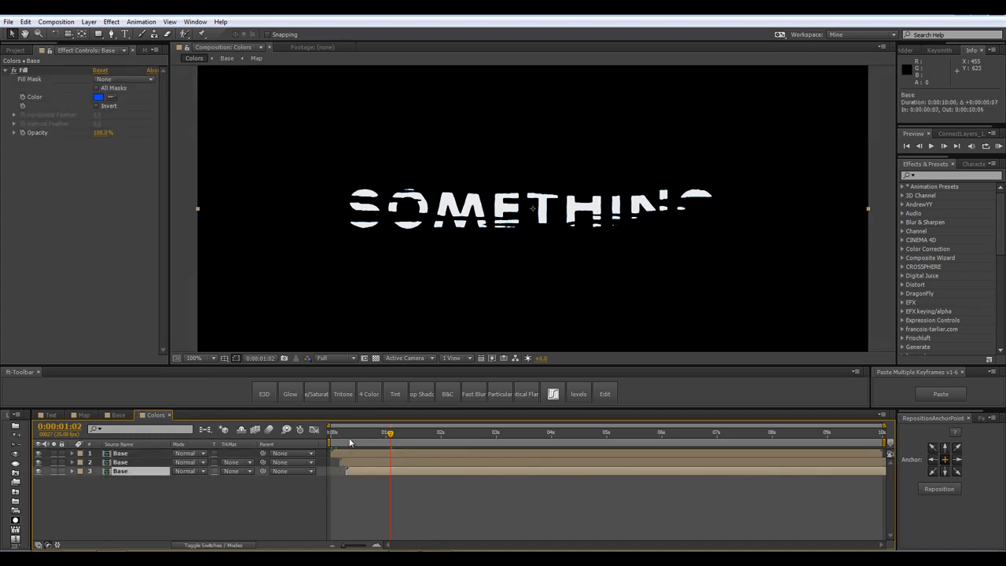
key(KP_0)
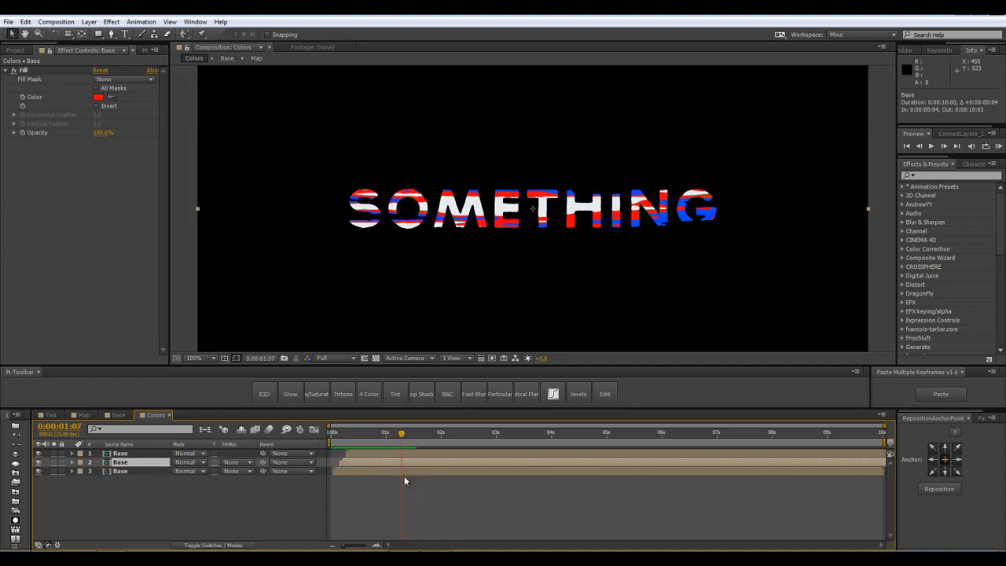
drag(381, 435, 408, 461)
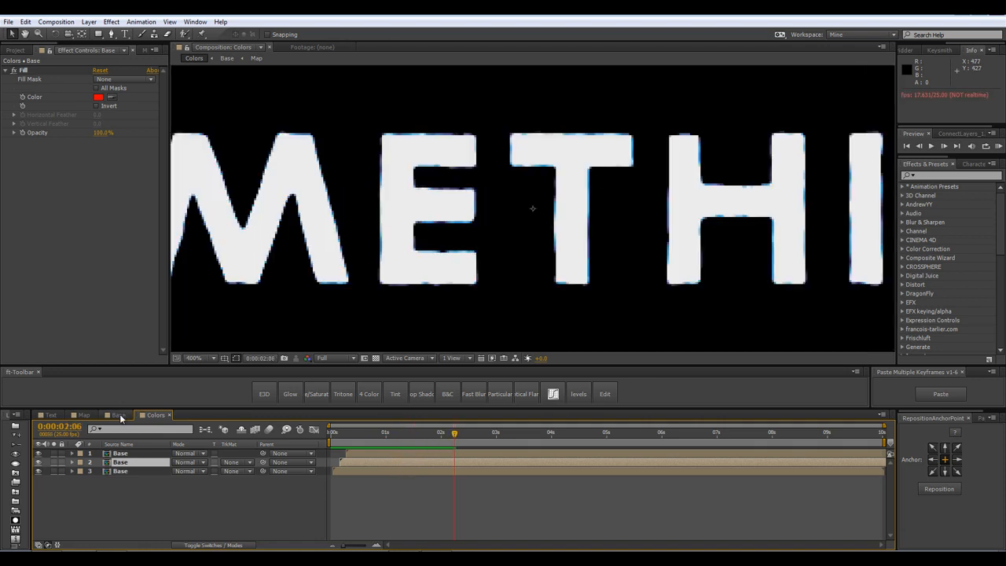
Turn off Roughen Edges on Base's Time Displacement layer and check the clean text edges in Colors.
click(118, 414)
click(123, 454)
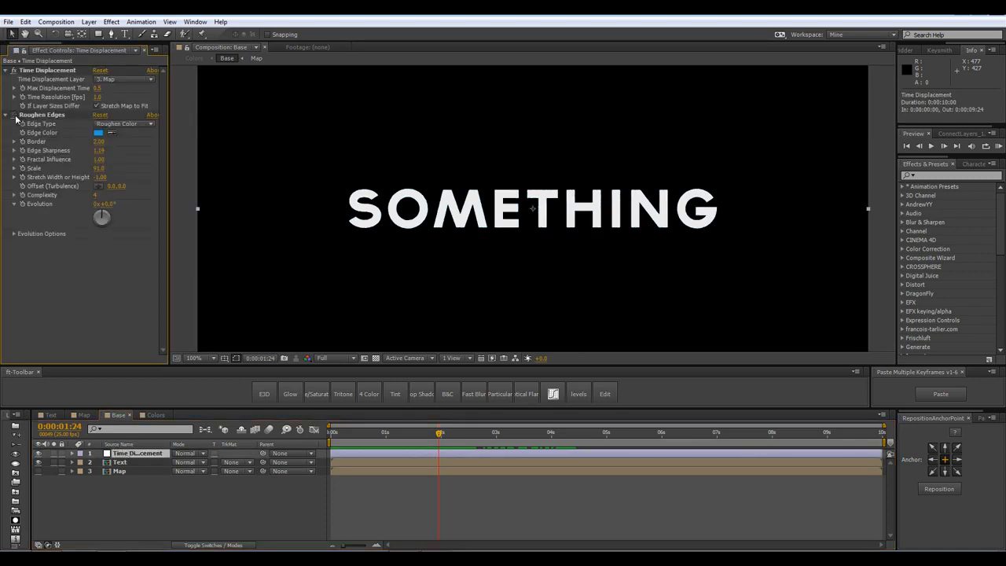
click(156, 415)
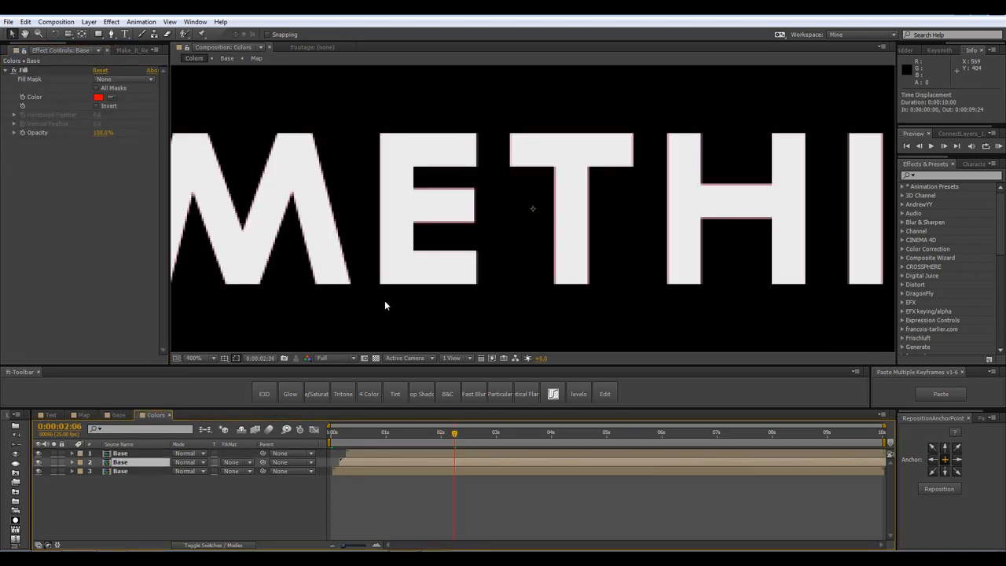
key(comma)
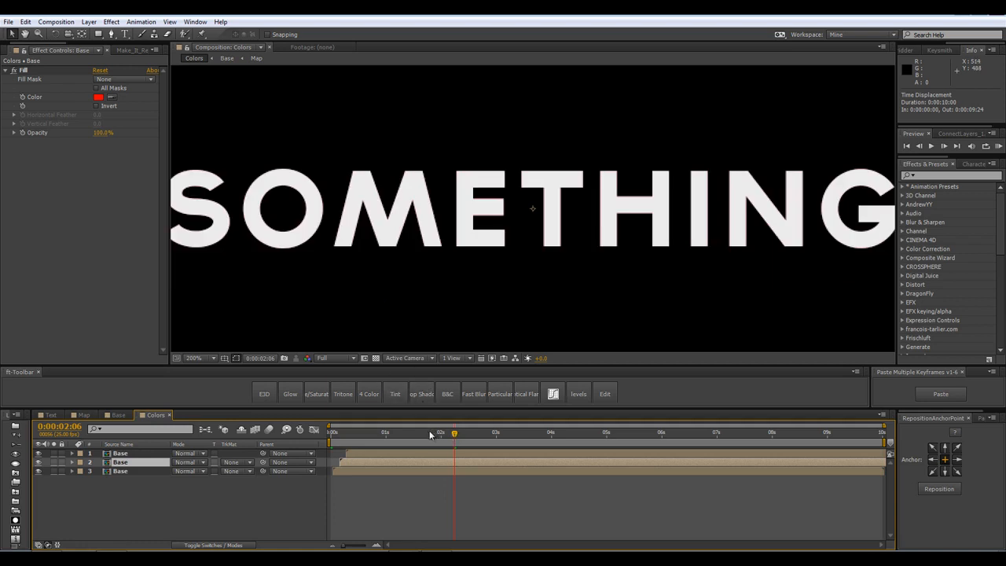
Add the Inner/Outer Key effect to the red-filled Base layer in Colors and set its Edge Thin to 1.
mouse_move(430, 434)
mouse_down()
mouse_move(406, 435)
mouse_move(437, 434)
mouse_up()
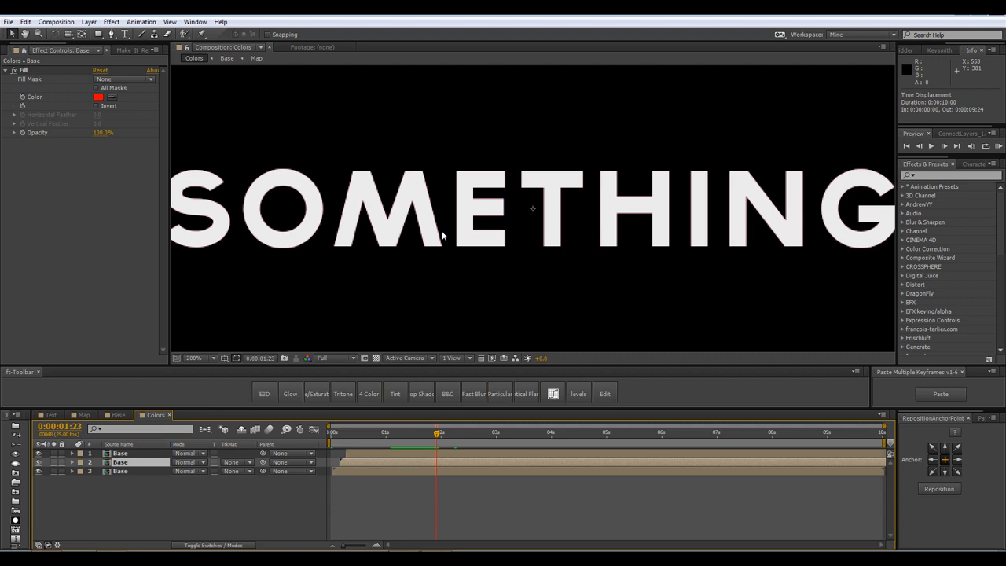
scroll(441, 236, down, 1)
click(932, 180)
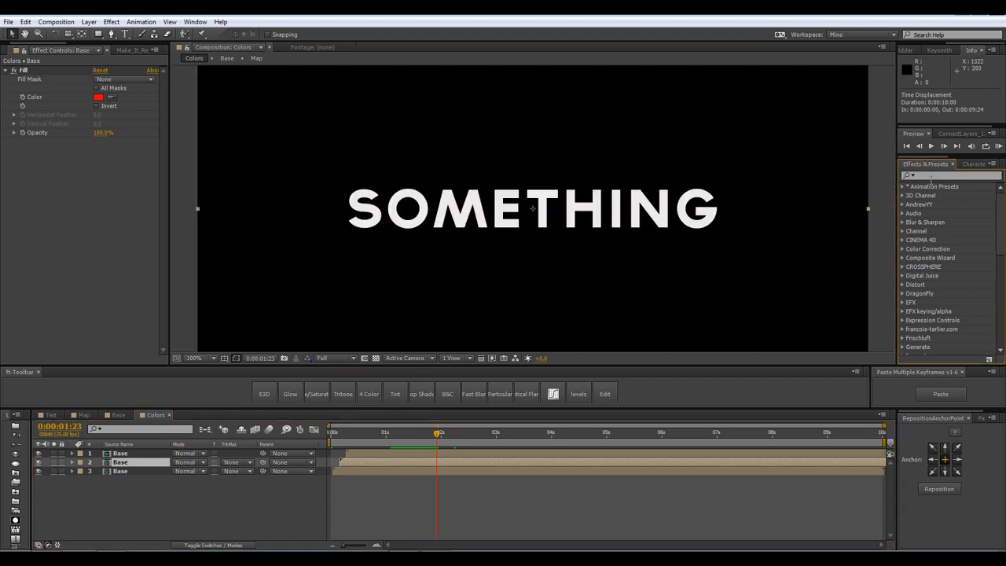
click(928, 176)
text(inner)
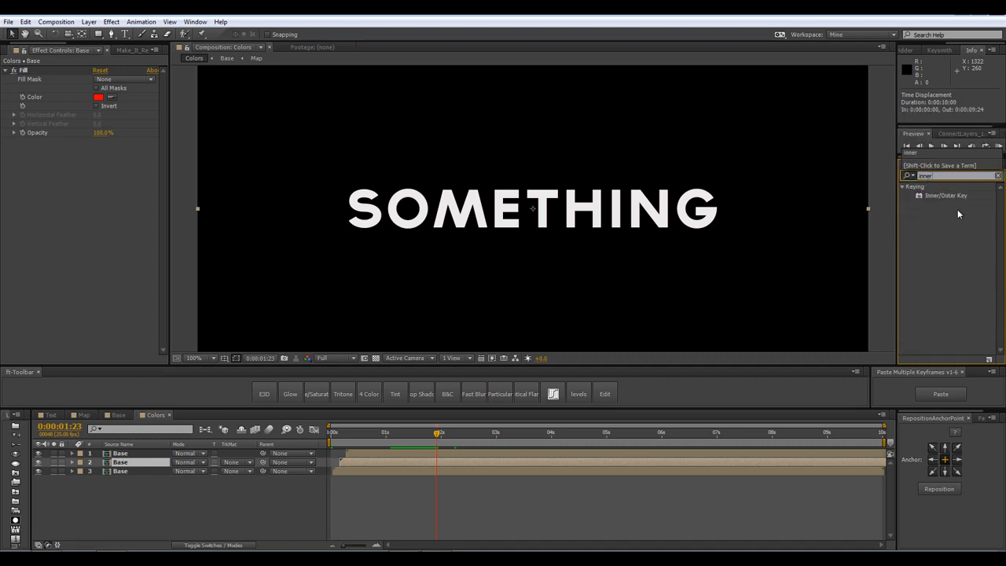
drag(945, 200, 130, 465)
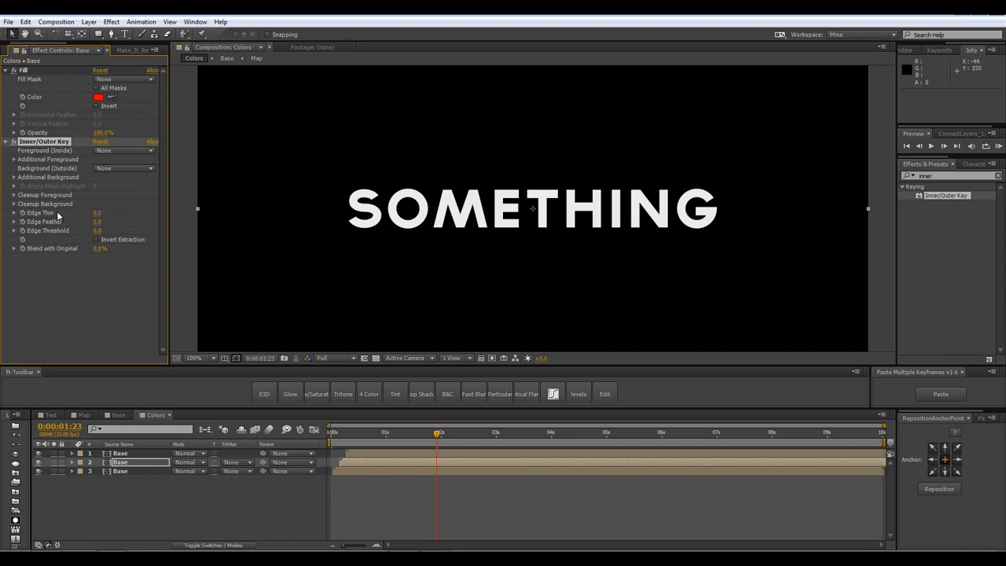
click(97, 214)
text(1)
click(138, 207)
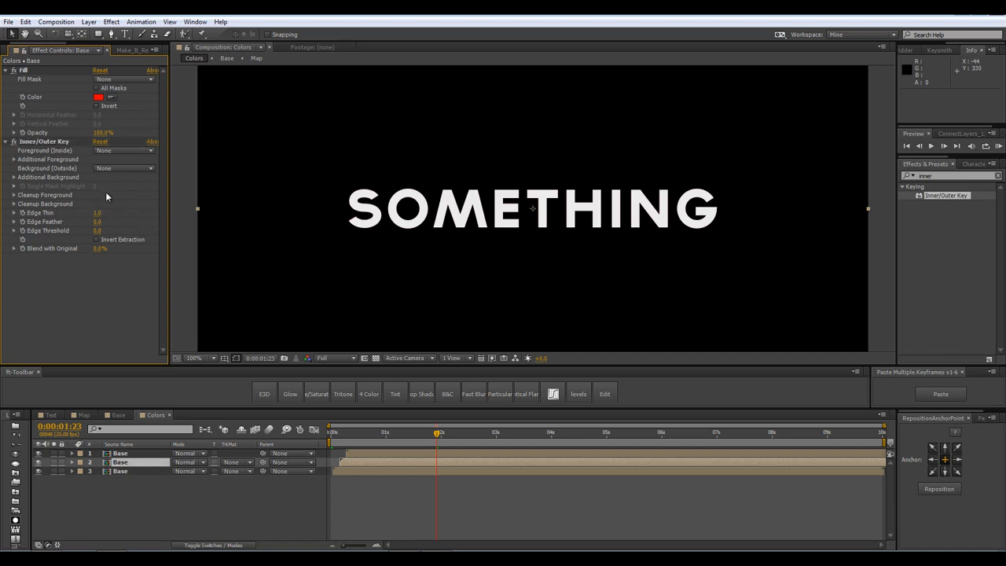
Copy the Inner/Outer Key effect onto the blue-filled Base layer and inspect the letter edges up close.
click(44, 141)
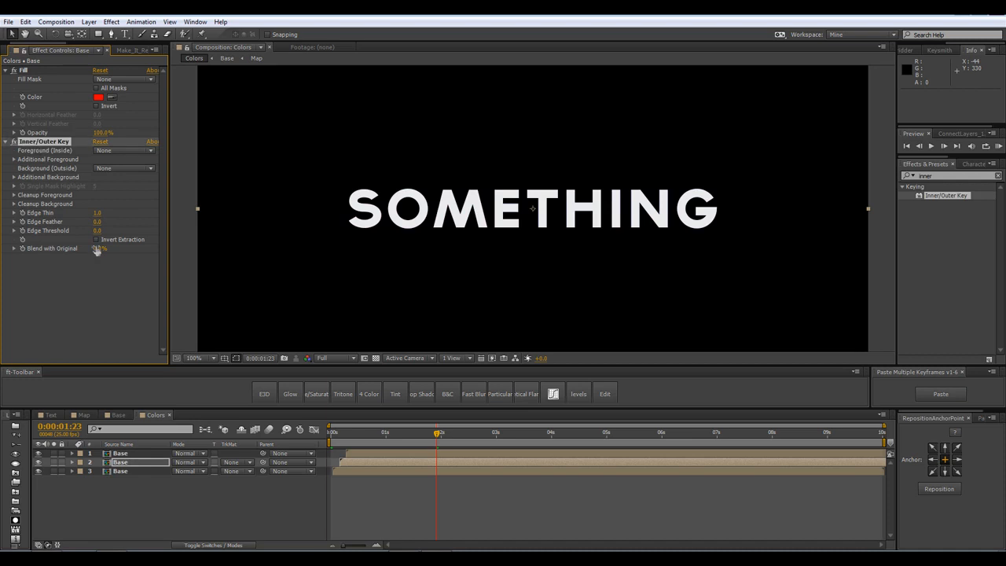
click(117, 472)
key(ctrl+v)
click(138, 494)
scroll(412, 272, up, 1)
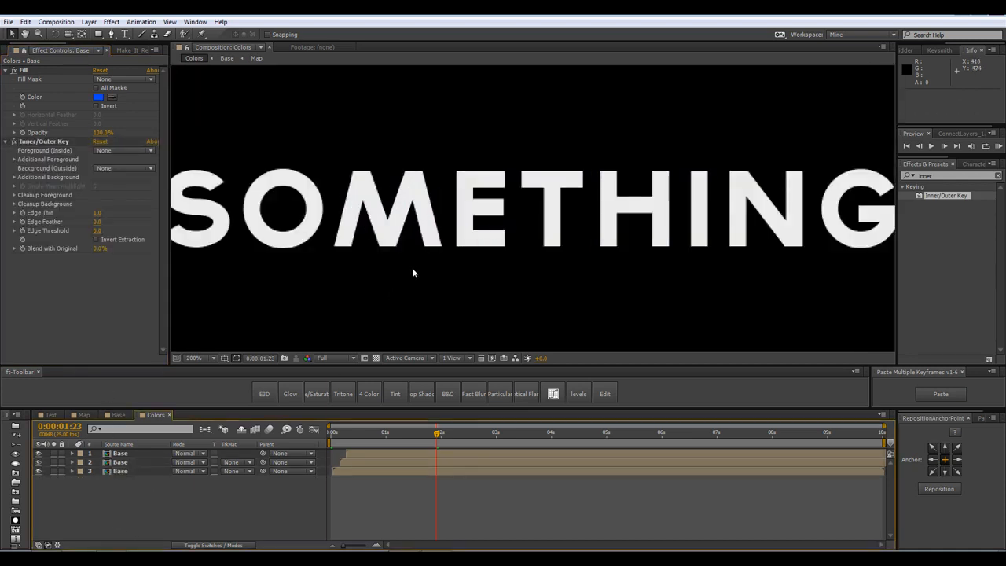
scroll(313, 273, up, 1)
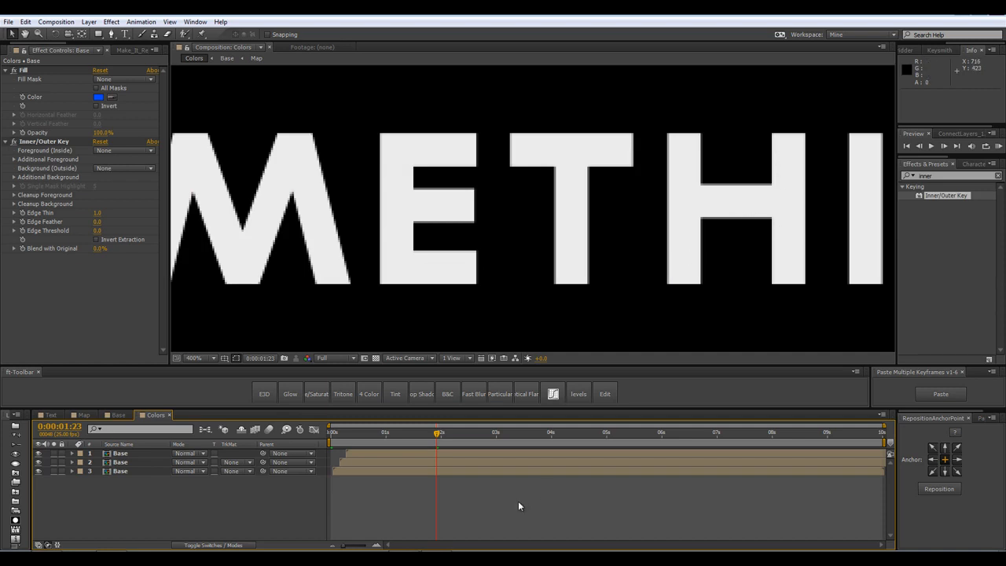
Preview the reveal up to about five seconds and examine how the text disappears around 0:00:04:08.
drag(433, 443, 399, 449)
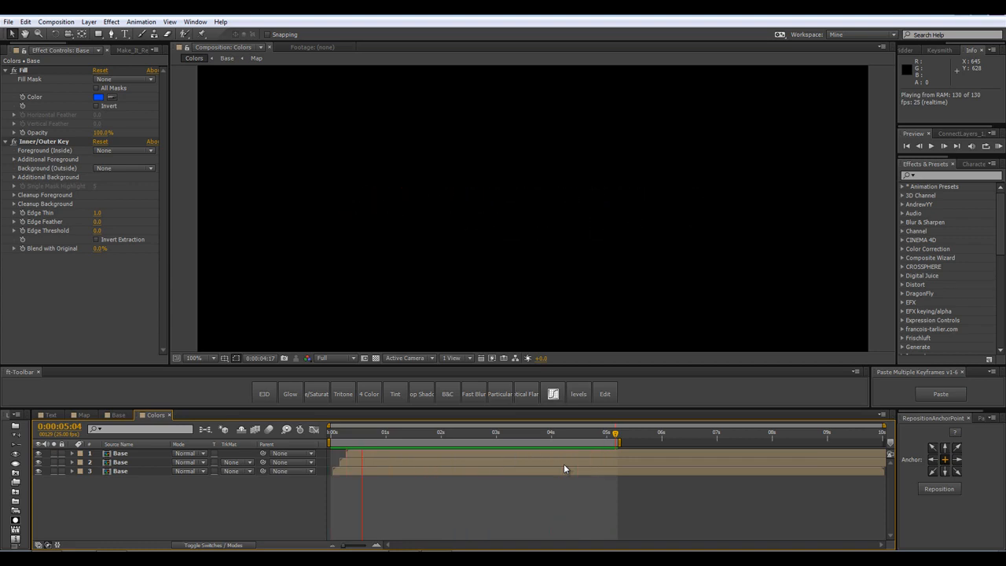
click(531, 434)
drag(543, 445, 569, 440)
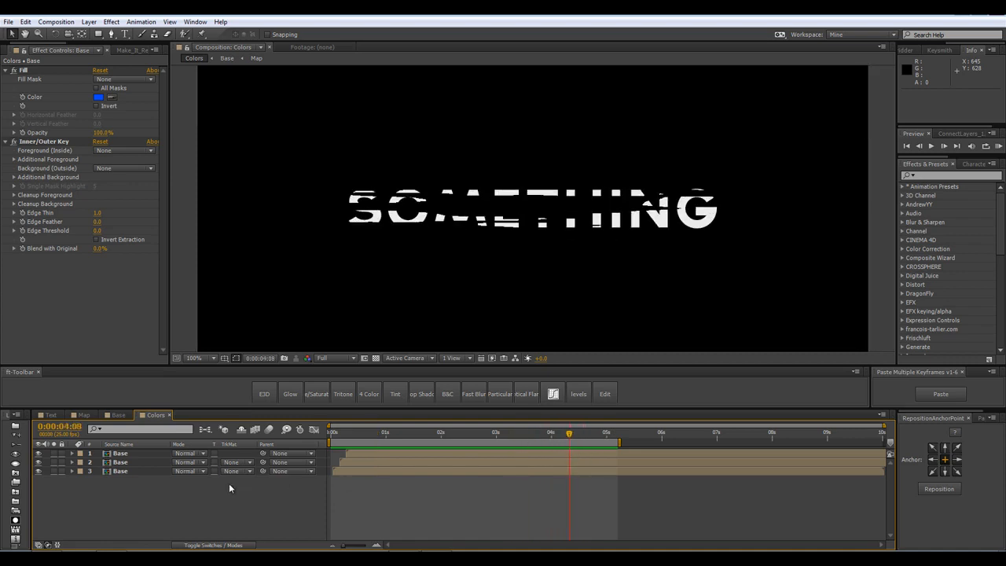
Set the label colors to Blue for the blue-filled Base layer and Red for the red-filled one.
click(123, 472)
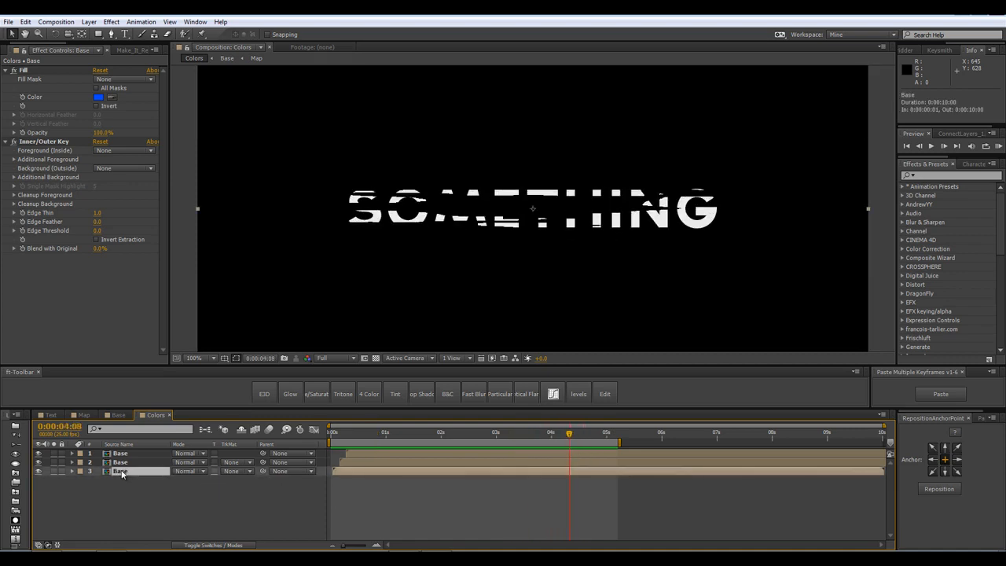
click(80, 471)
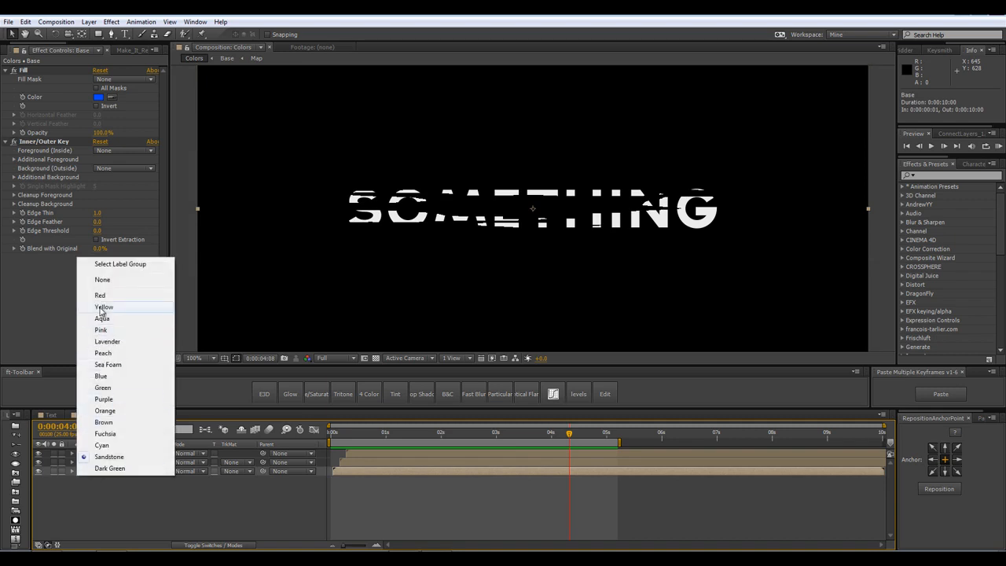
click(101, 375)
click(120, 462)
click(82, 463)
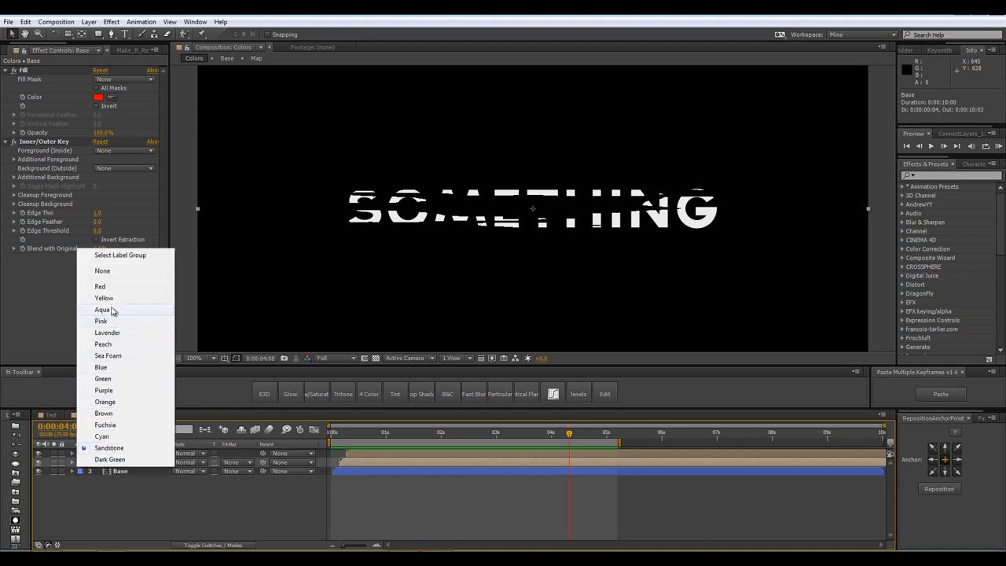
click(100, 287)
click(139, 509)
Split the red and blue Base layers at 0:00:04:00.
click(119, 462)
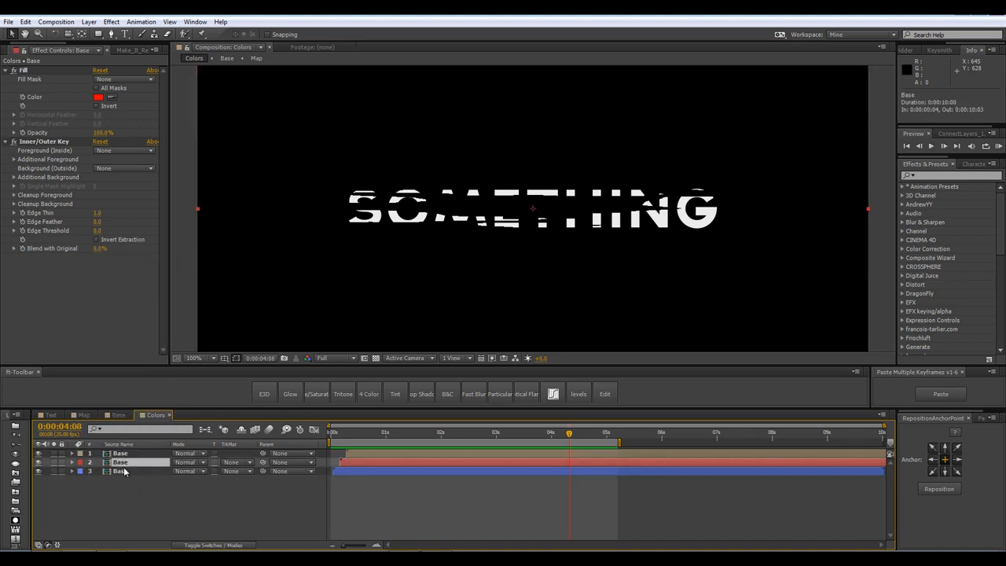
shift+click(120, 471)
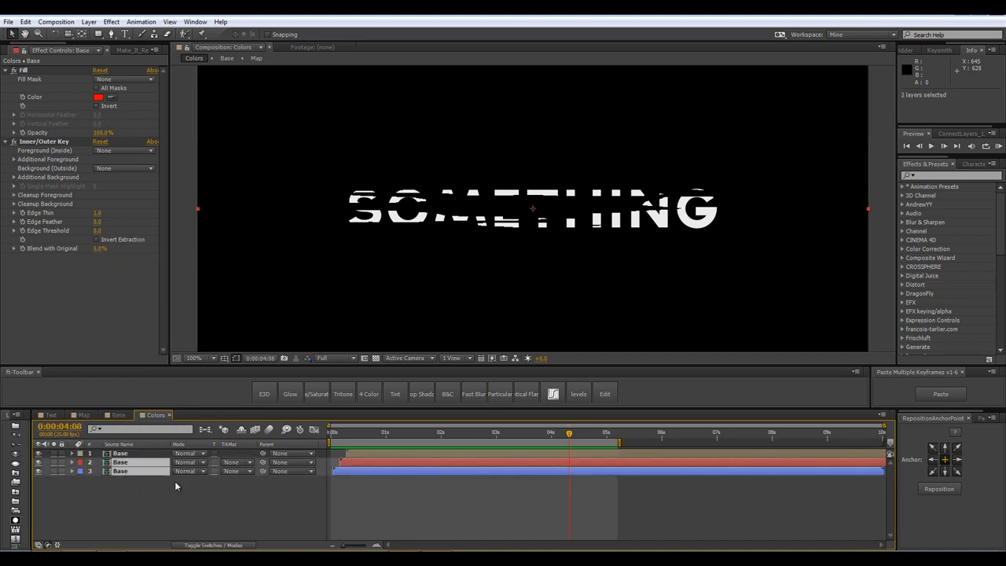
drag(569, 434, 551, 466)
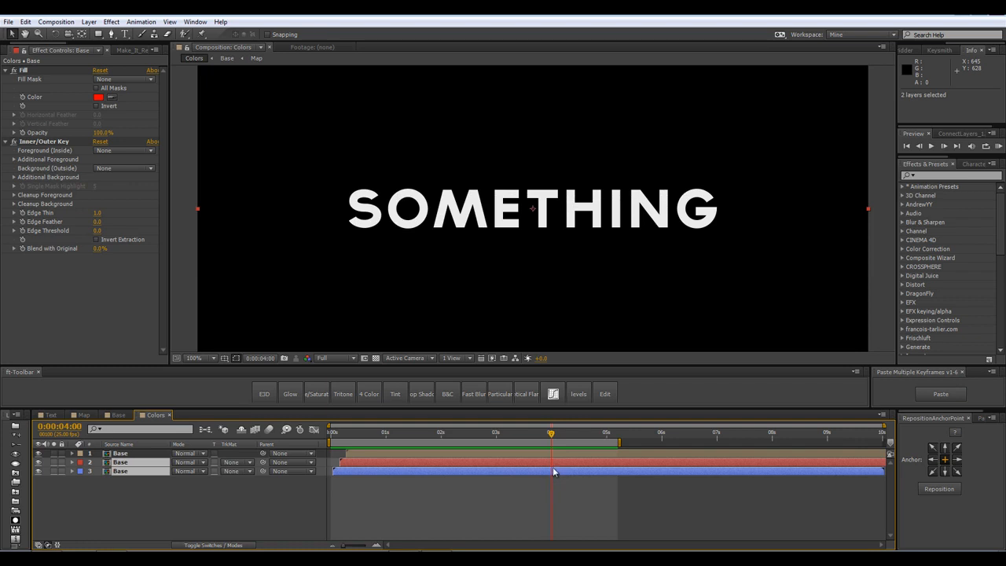
click(26, 22)
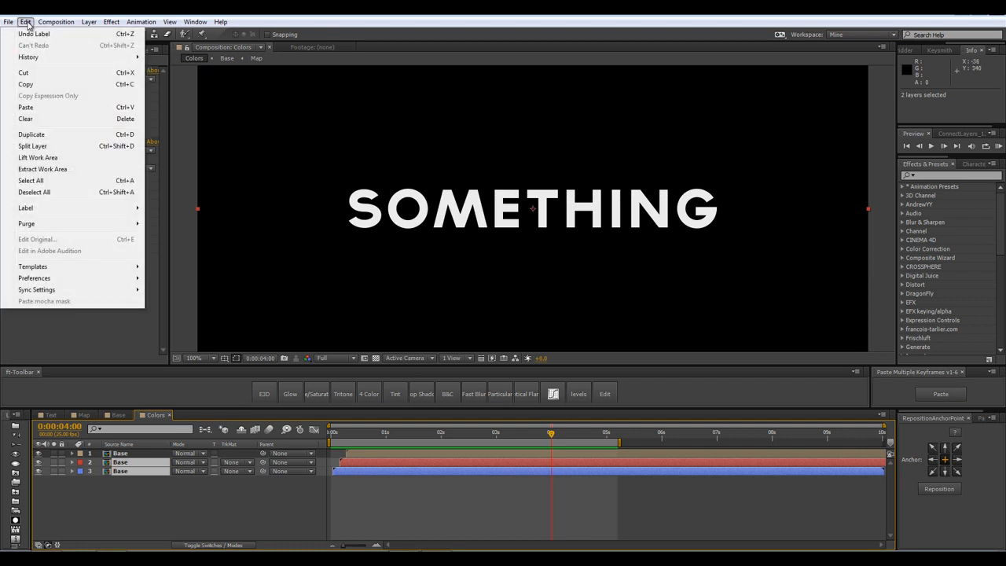
click(55, 147)
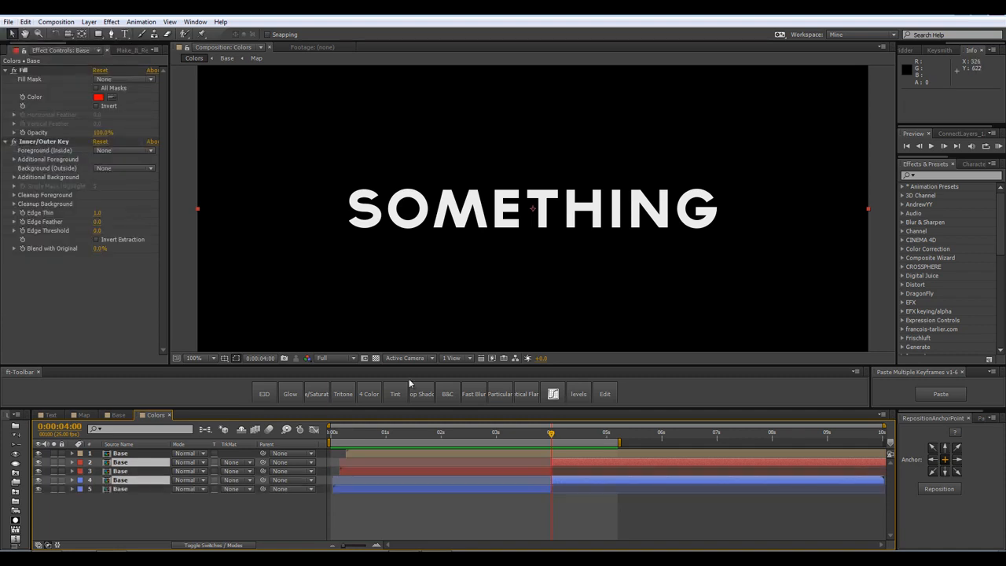
Stack the split-off halves above the originals with blue over red, start blue at 0:00:04:08 and red slightly earlier, and check the colored exit.
click(125, 467)
drag(125, 467, 126, 470)
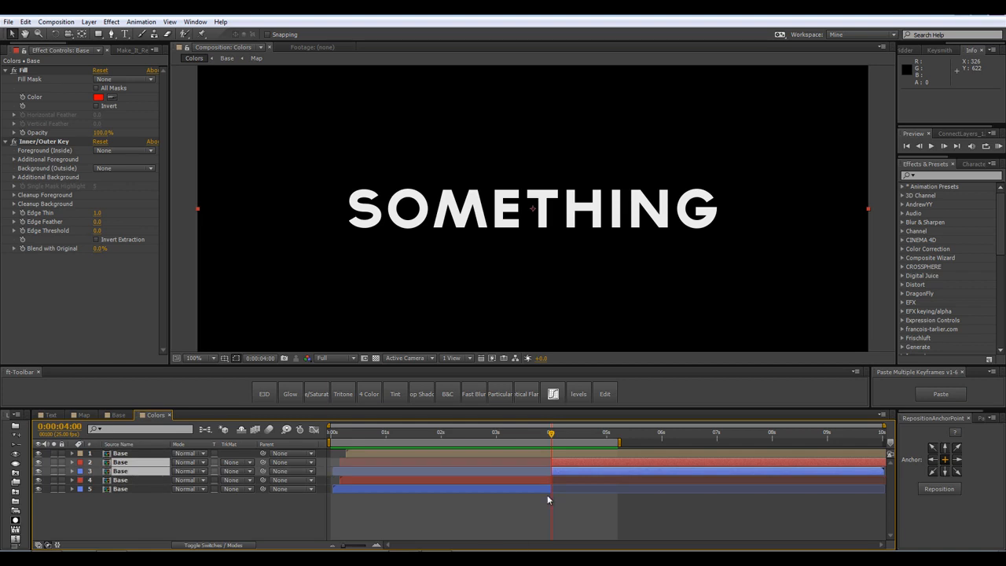
click(264, 515)
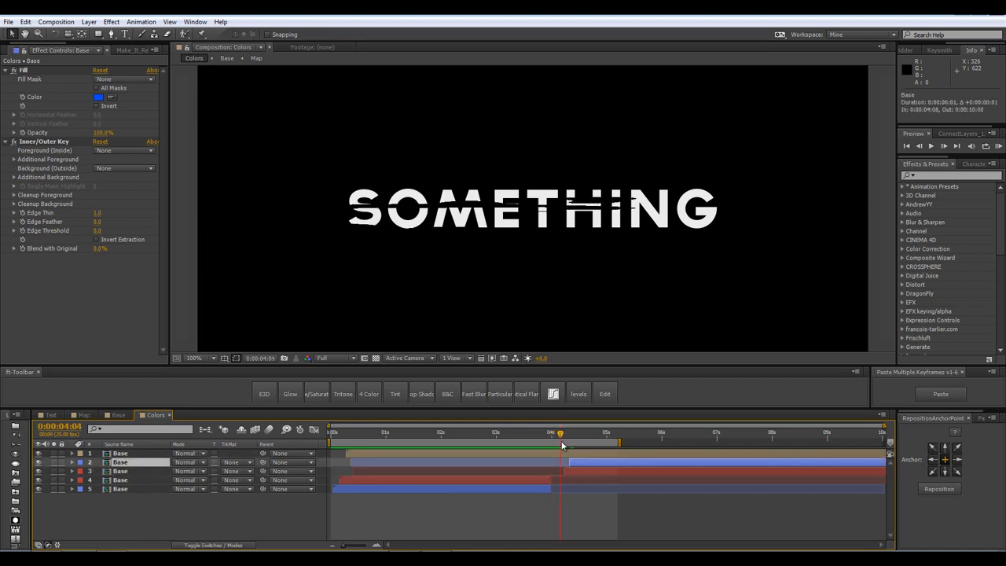
drag(562, 439, 568, 440)
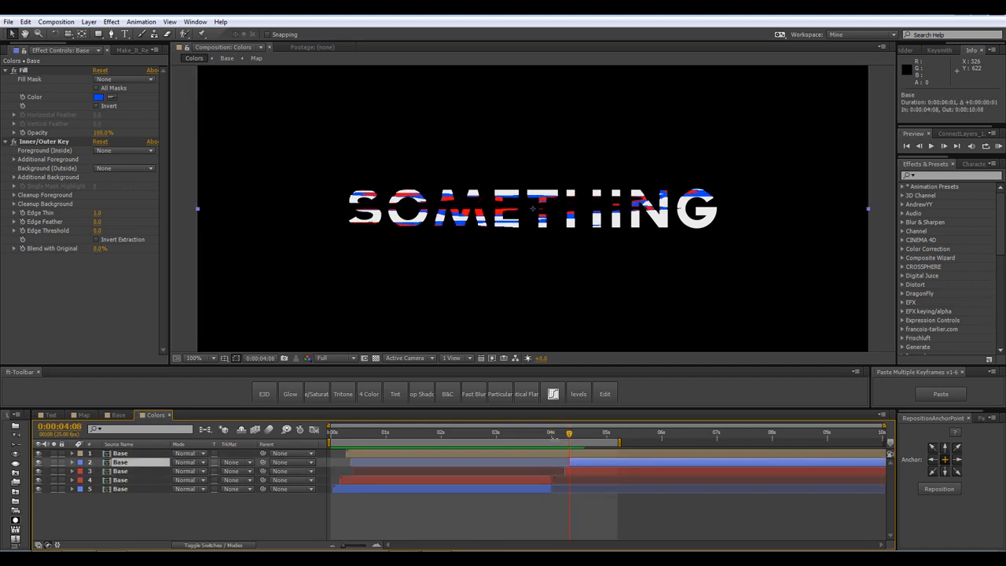
drag(564, 440, 572, 440)
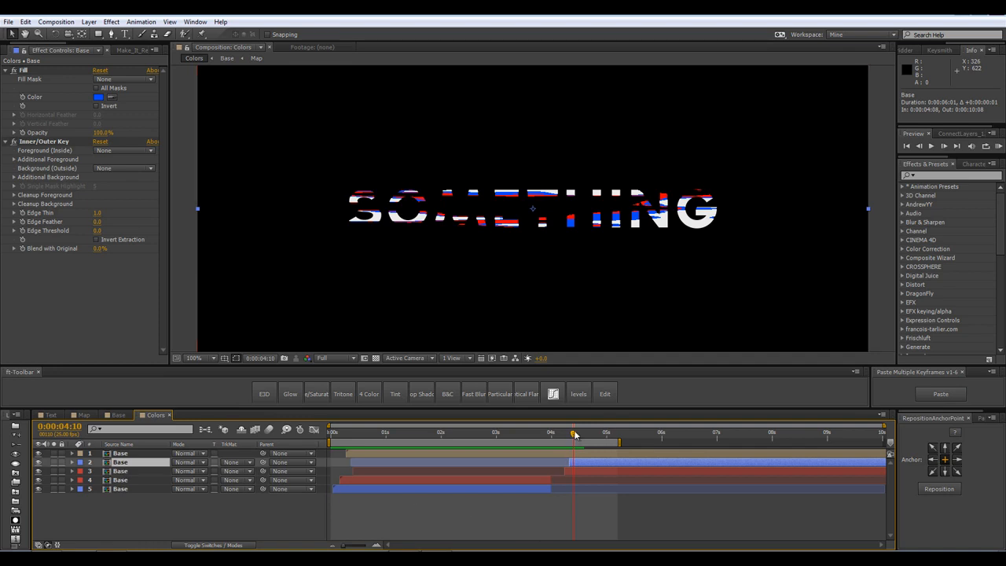
drag(575, 433, 573, 457)
Check the Something layer in the Text composition and hide the red and blue Base layers in Colors.
click(47, 414)
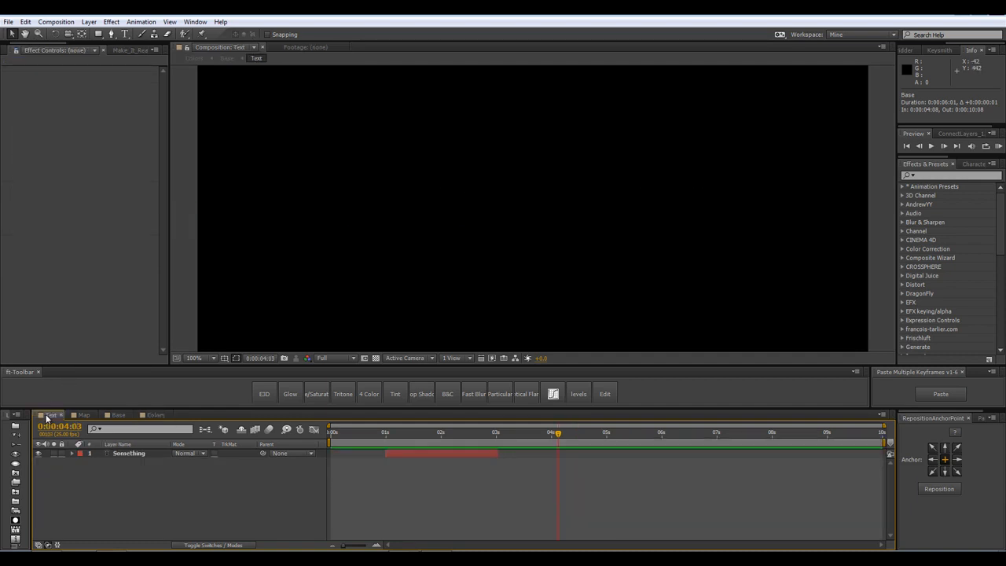
drag(408, 441, 392, 438)
click(411, 453)
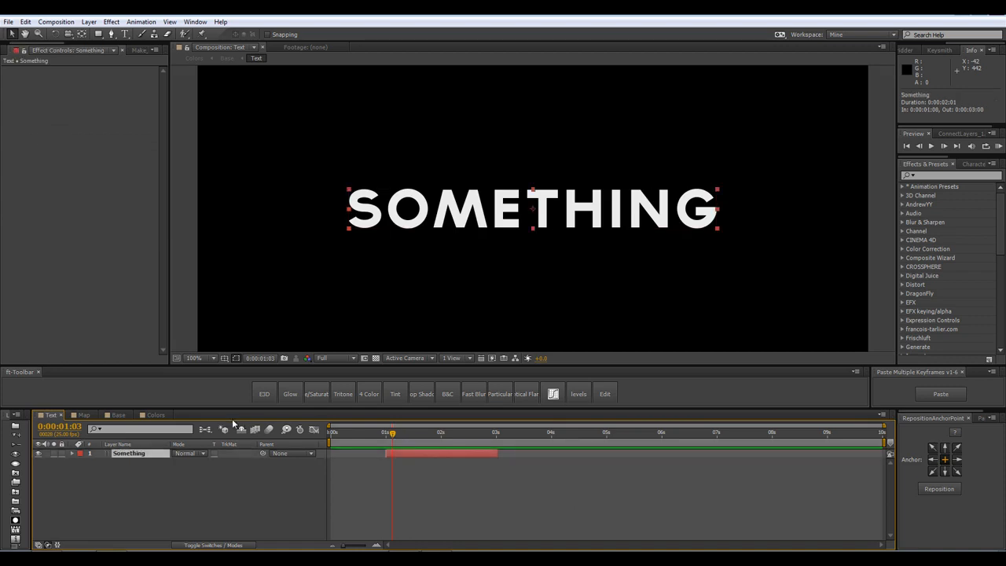
click(158, 415)
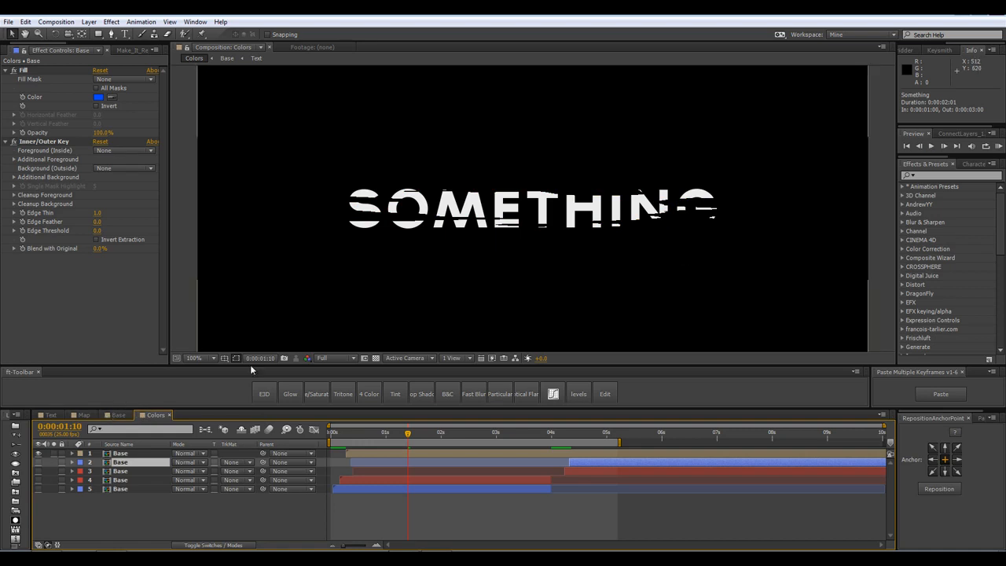
Keyframe the Something layer's Position in Text at its in point, 0:00:01:00, and move it down to 640, 507 at 0:00:01:17.
click(50, 415)
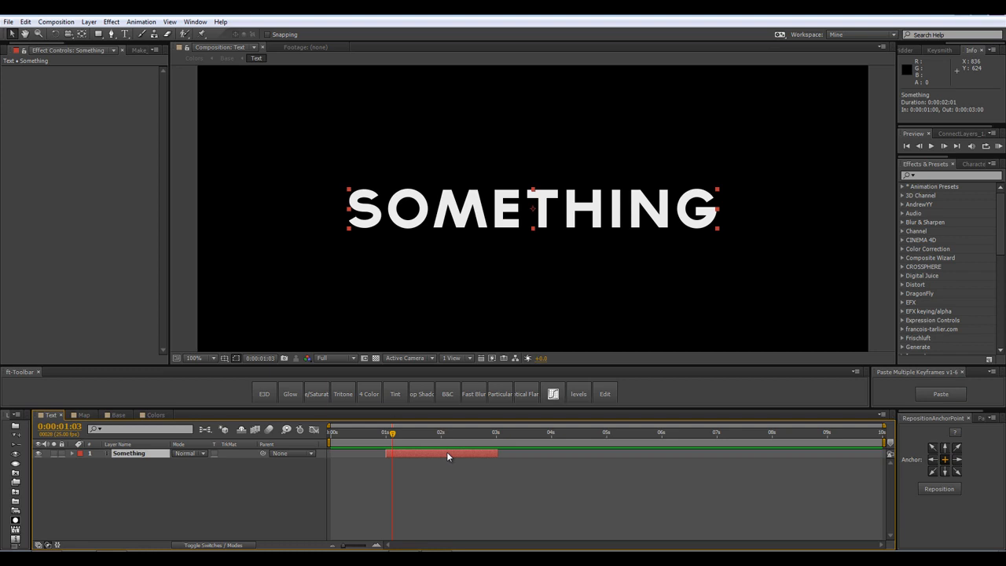
key(i)
key(p)
click(98, 462)
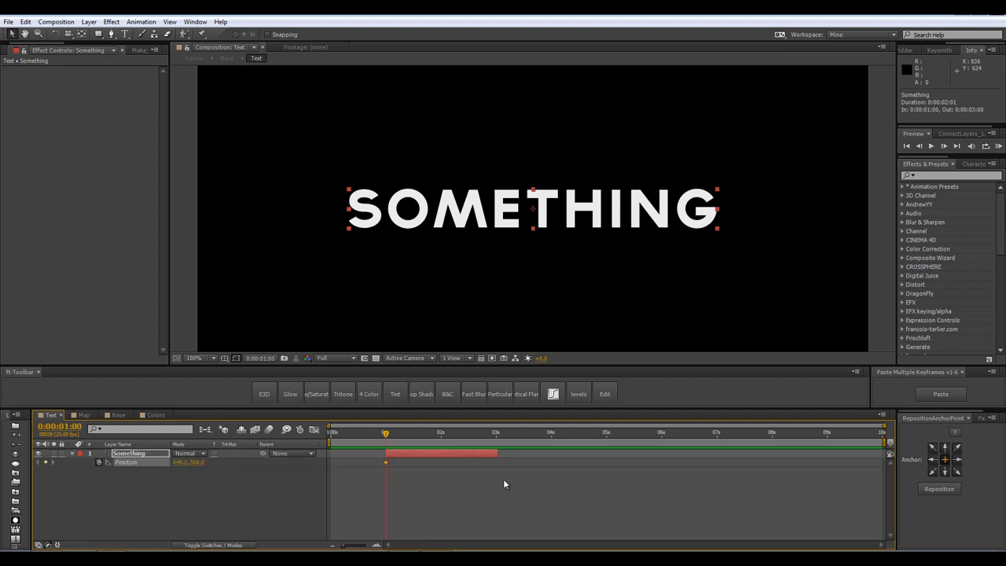
click(423, 433)
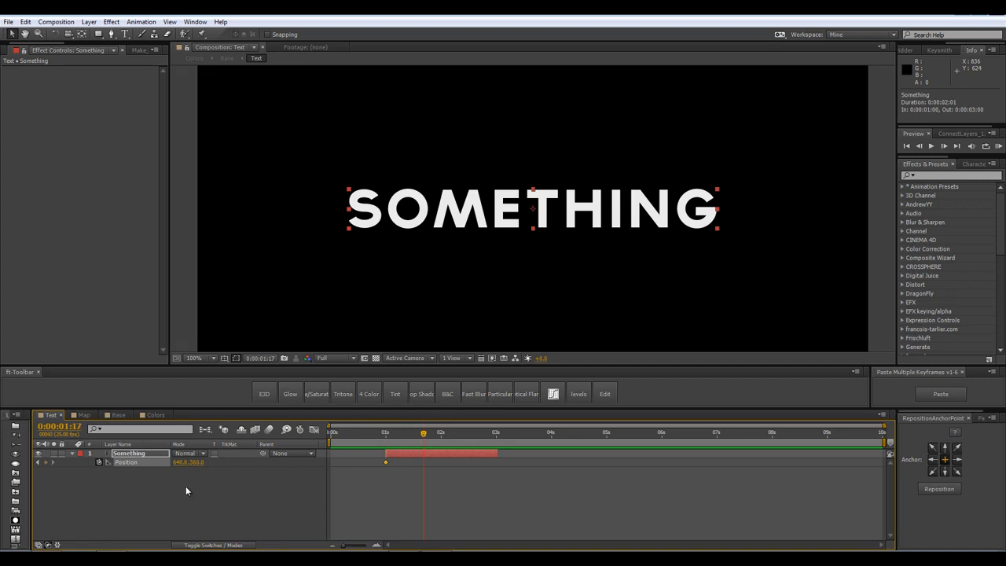
drag(198, 463, 314, 463)
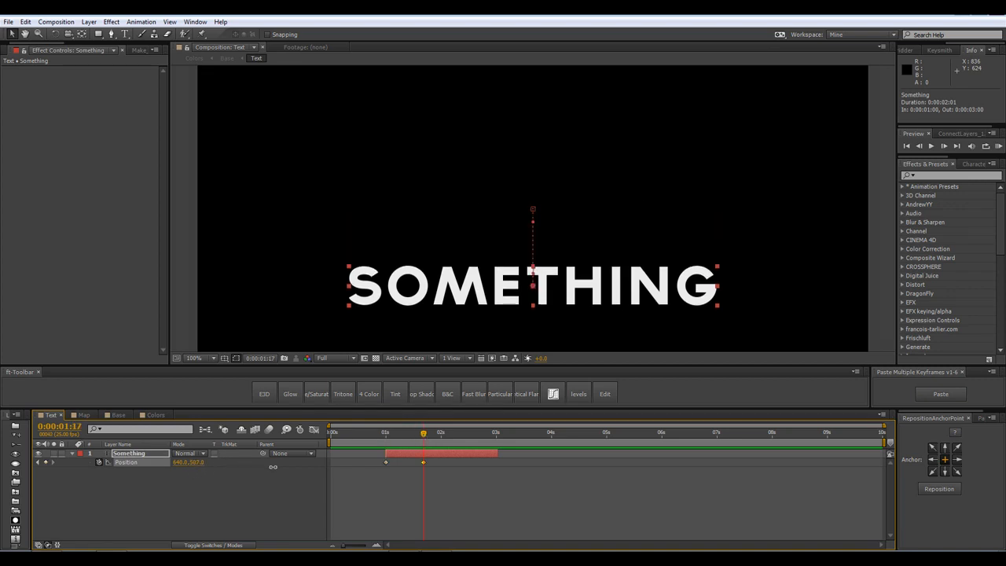
key(comma)
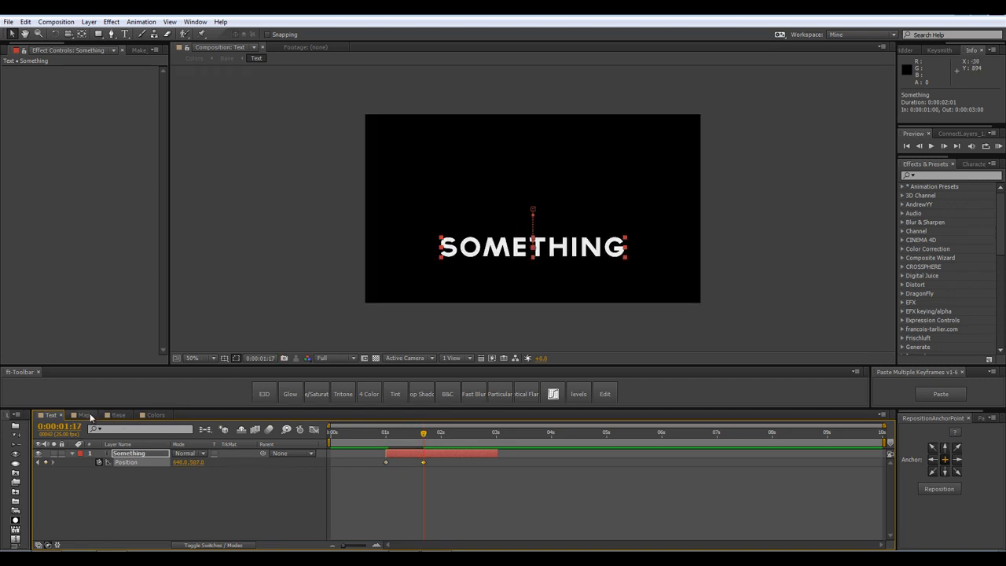
Examine how Time Displacement affects the moving text in Base, comparing it with the Position keyframes in Text.
click(117, 414)
drag(423, 433, 450, 489)
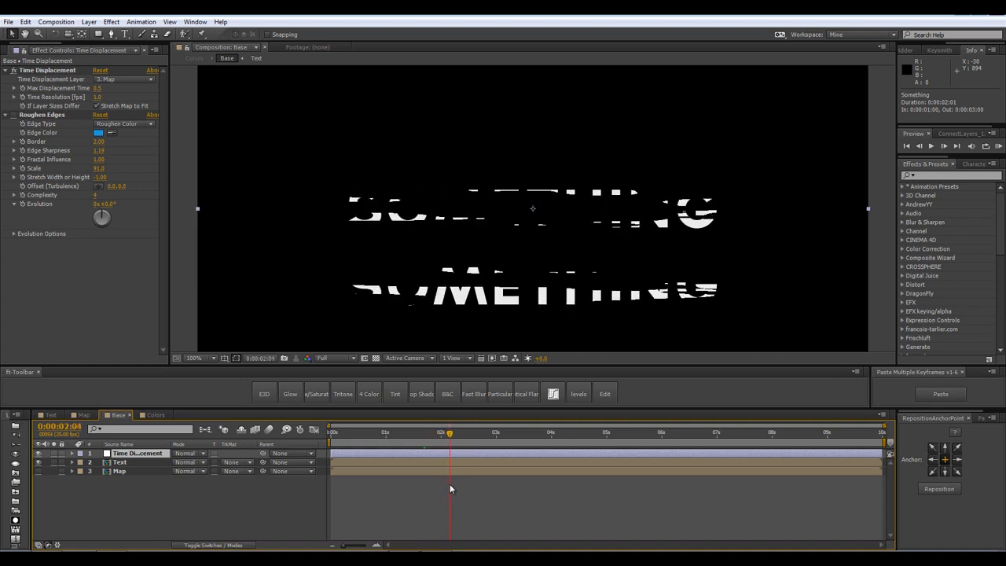
click(83, 414)
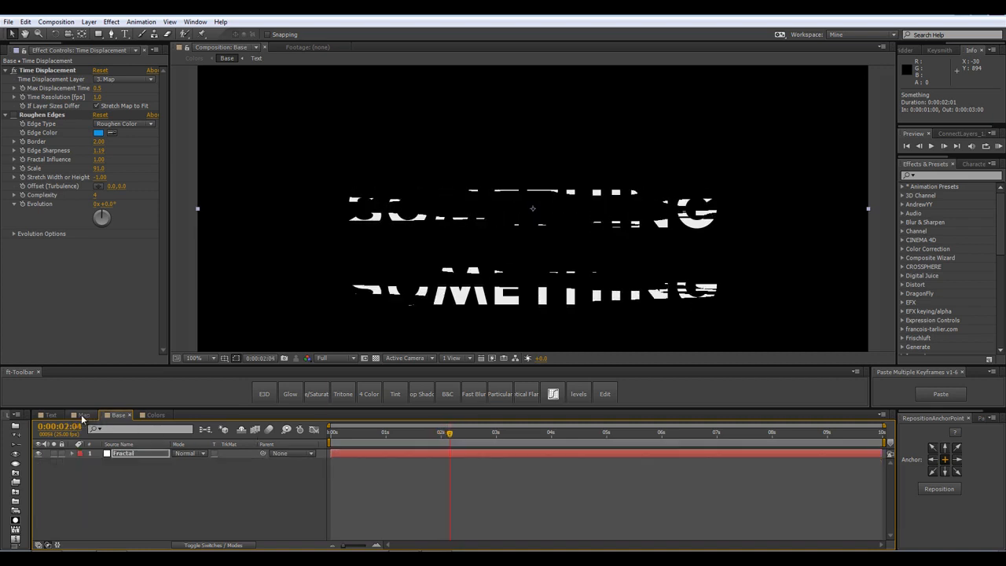
click(51, 414)
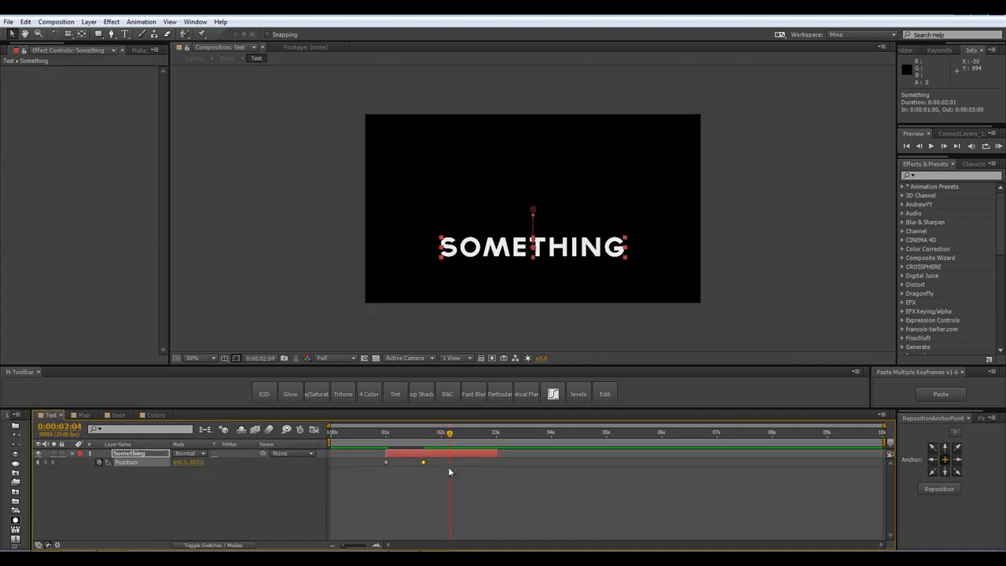
drag(437, 439, 432, 439)
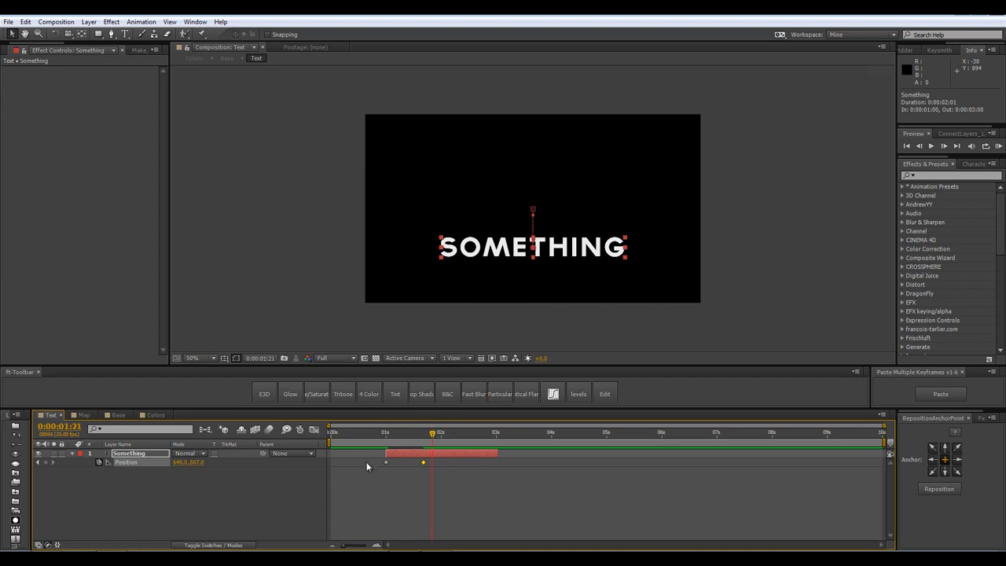
click(121, 415)
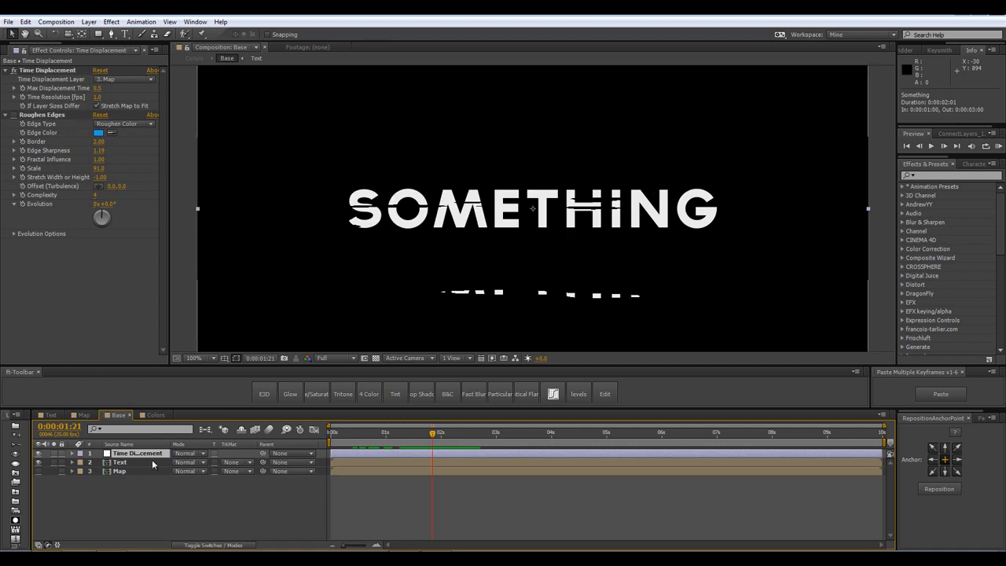
Set the Time Displacement's time resolution to 50 fps and check the moving text between 0:00:01:06 and 0:00:01:19.
click(97, 97)
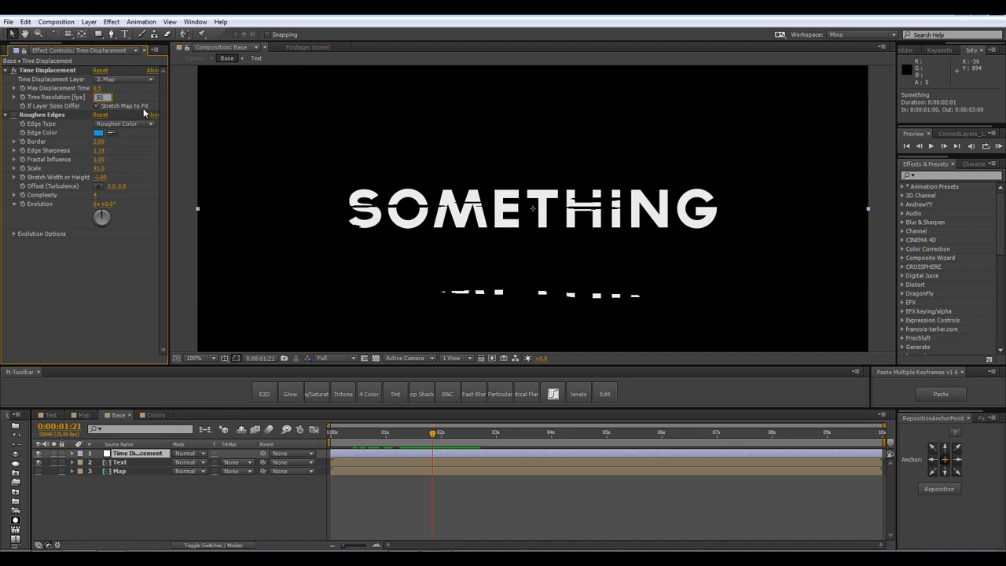
key(Return)
click(399, 435)
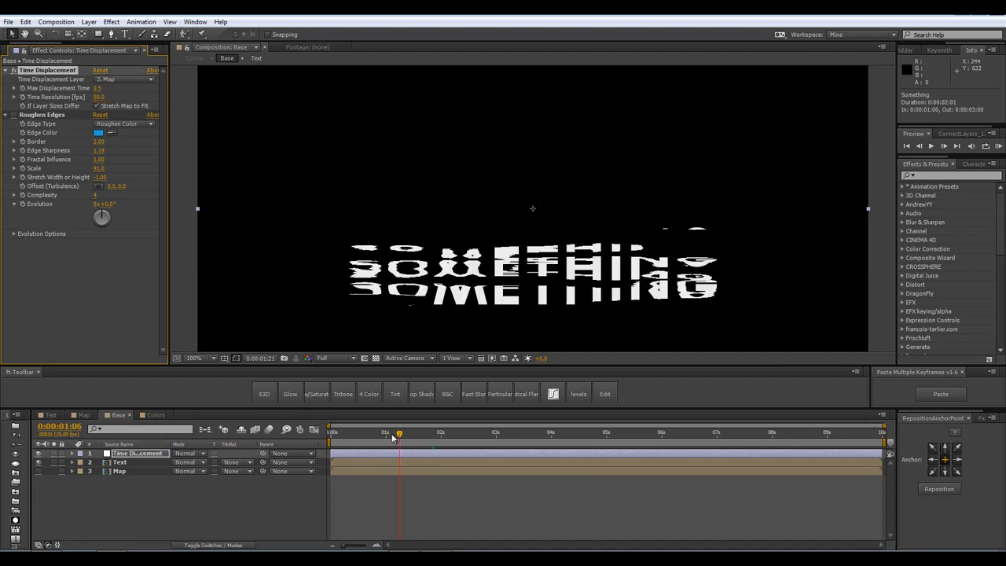
drag(393, 437, 428, 481)
Change the Fractal Noise's noise type to Block in the Map composition and check the displaced text in Base.
click(85, 415)
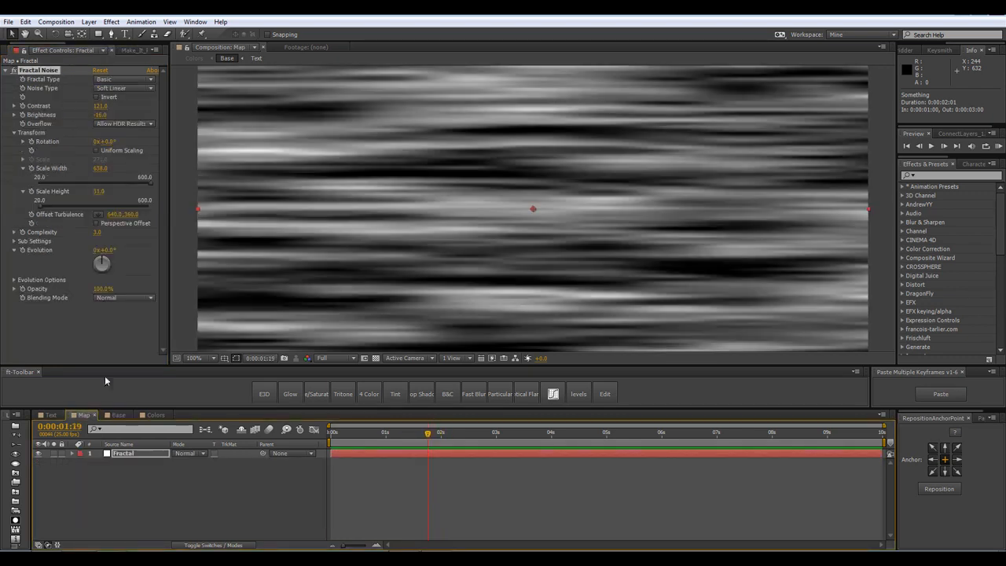
click(116, 88)
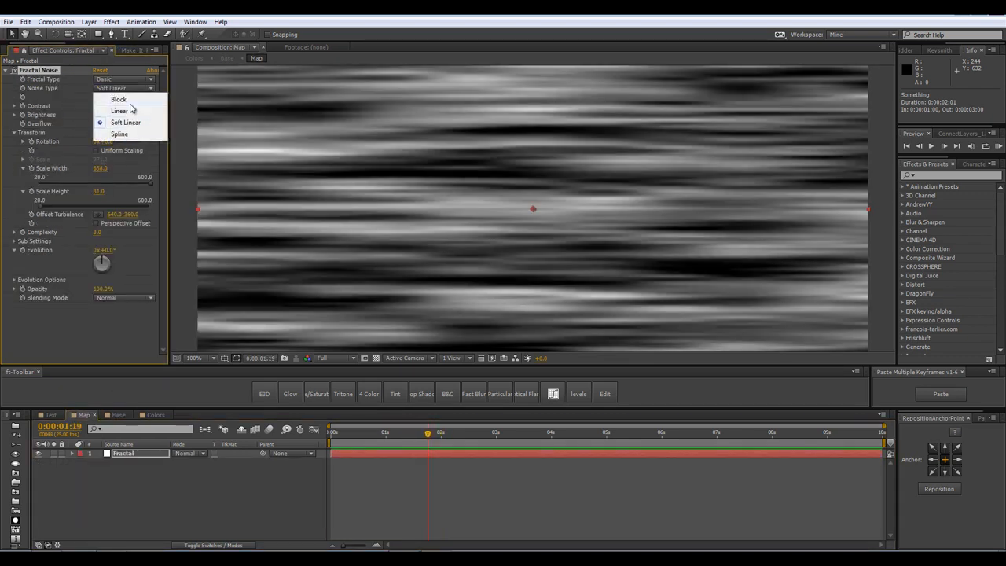
click(122, 100)
click(118, 414)
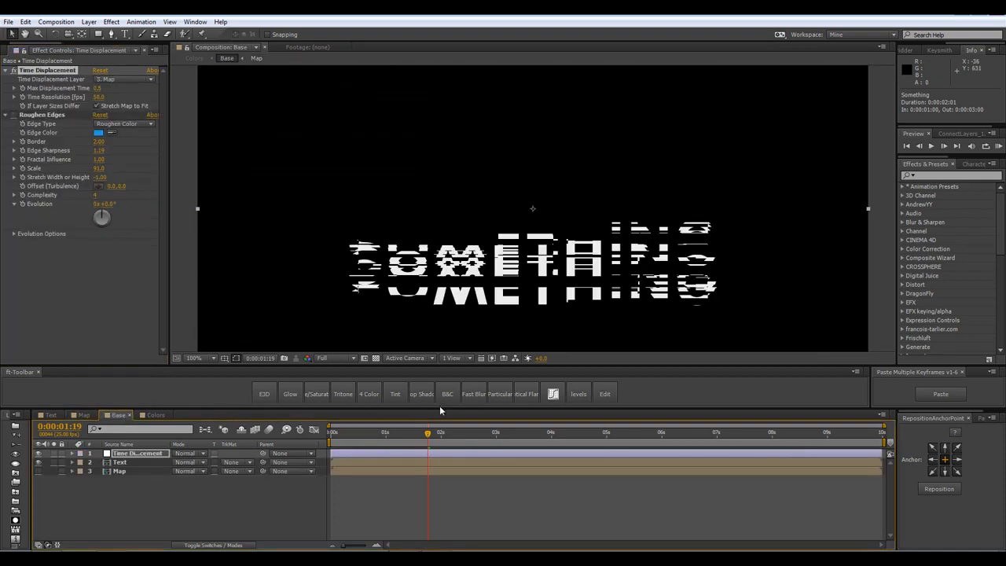
drag(429, 434, 399, 438)
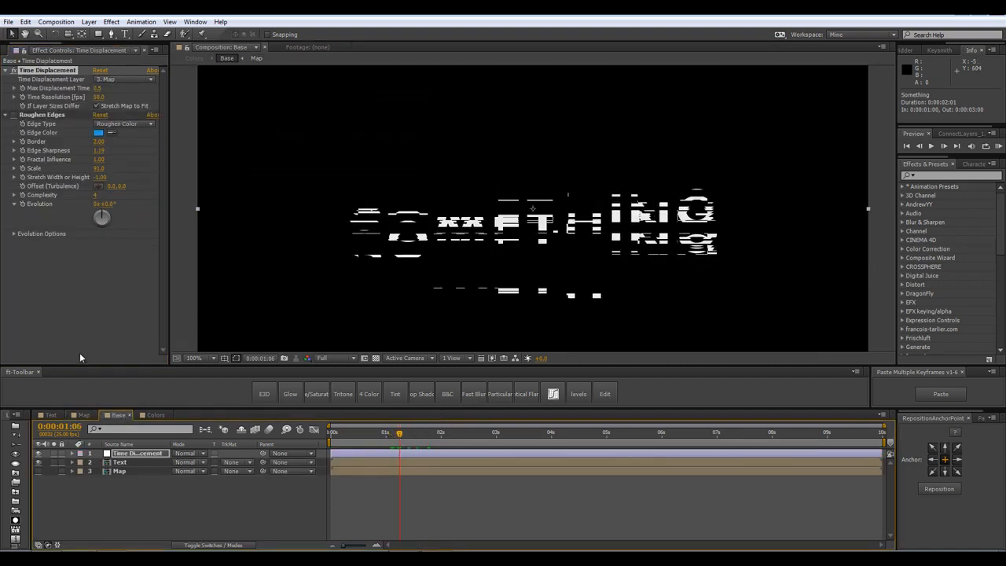
Reduce the Map noise's Scale Width and greatly increase its Scale Height, and check the moving text in Base up to about 0:00:02:05.
click(82, 415)
drag(101, 169, 5, 205)
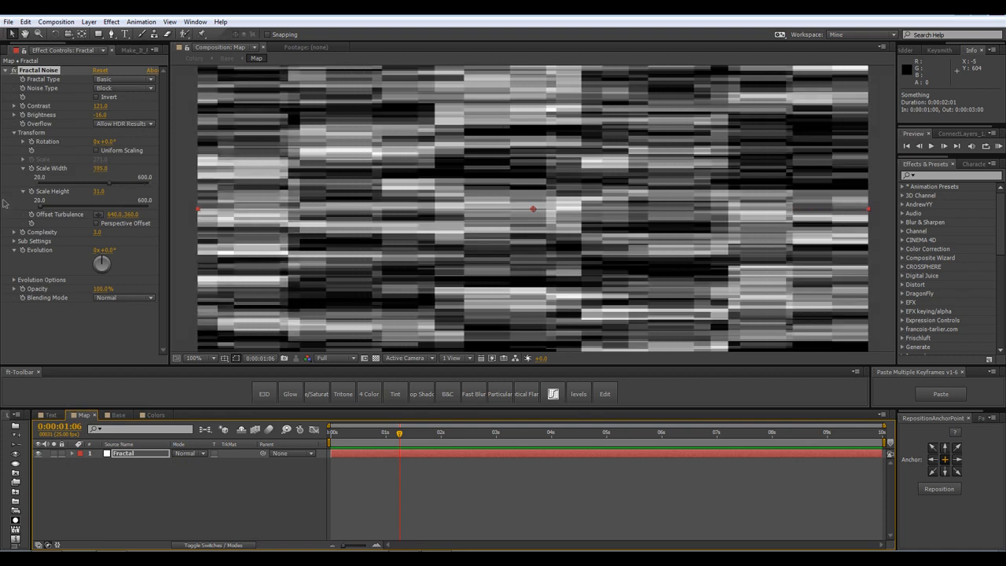
drag(98, 169, 28, 176)
drag(98, 192, 268, 190)
drag(100, 193, 446, 194)
drag(104, 168, 31, 184)
click(116, 415)
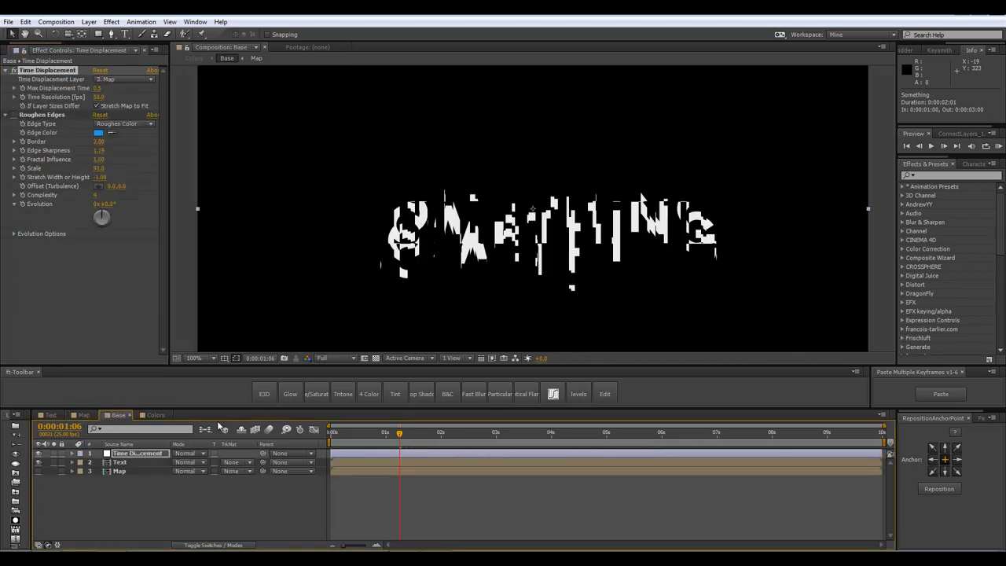
drag(397, 445, 458, 462)
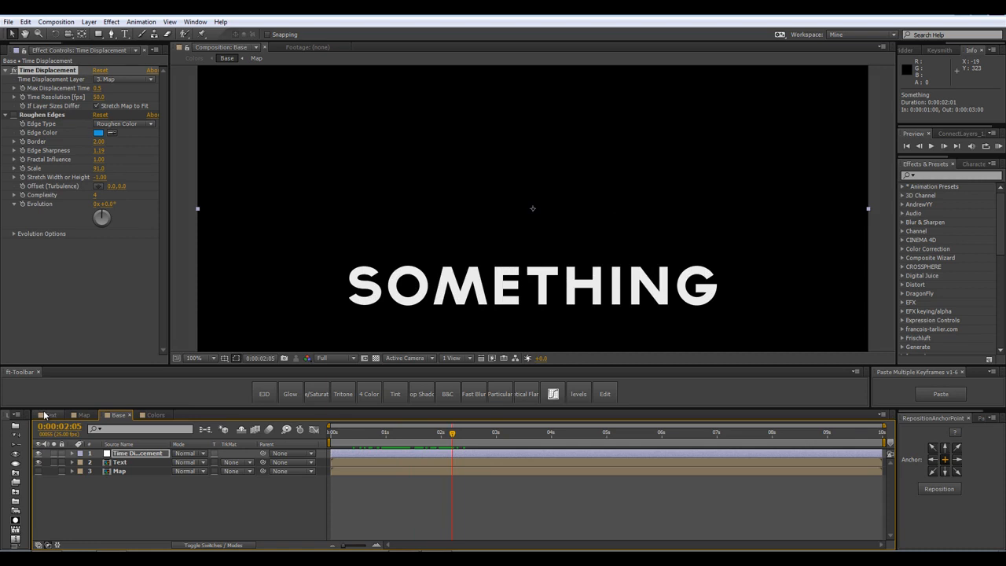